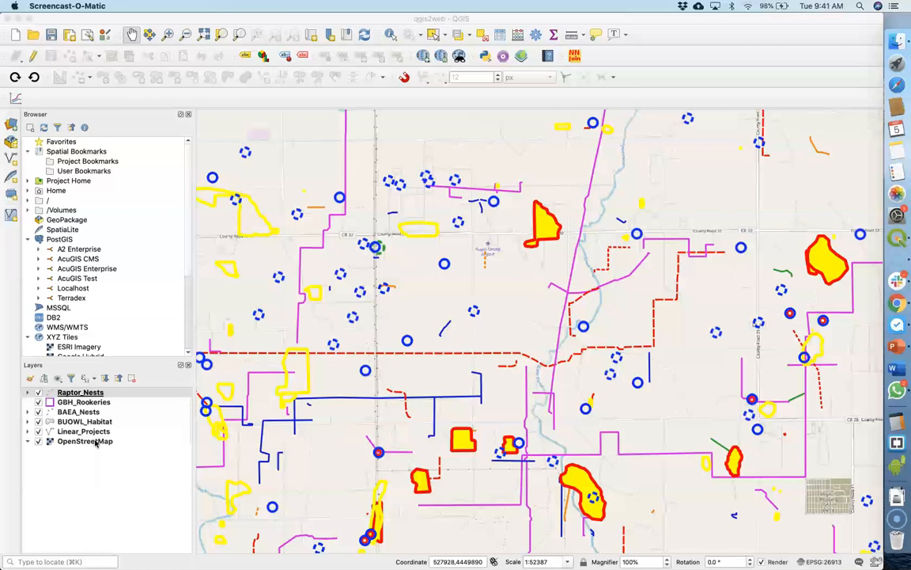
Rename the Raptor_Nests layer to "Raptor Nests", replacing the underscore with a space in its source properties
left_click(94, 393)
left_click(85, 393)
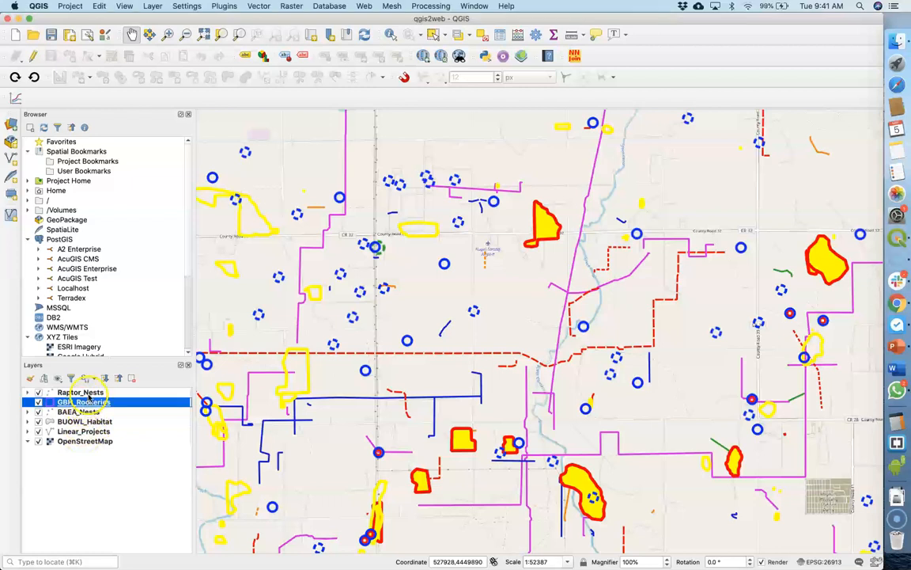
double_click(89, 393)
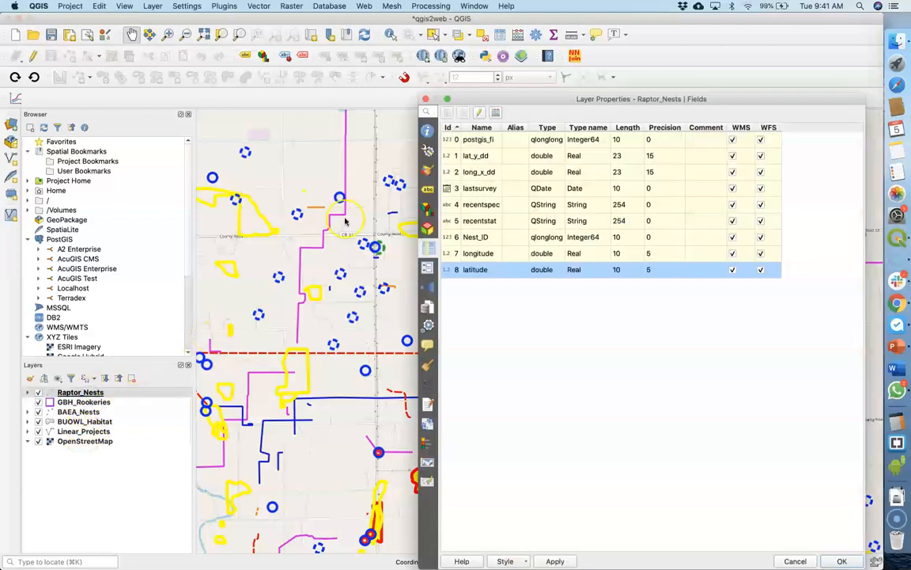
left_click(428, 149)
key("BackSpace")
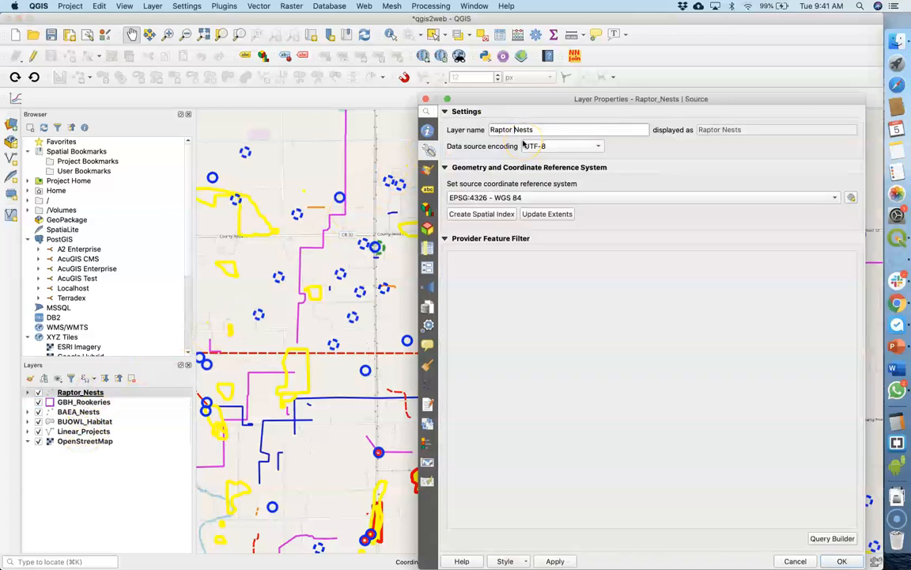
left_click(841, 561)
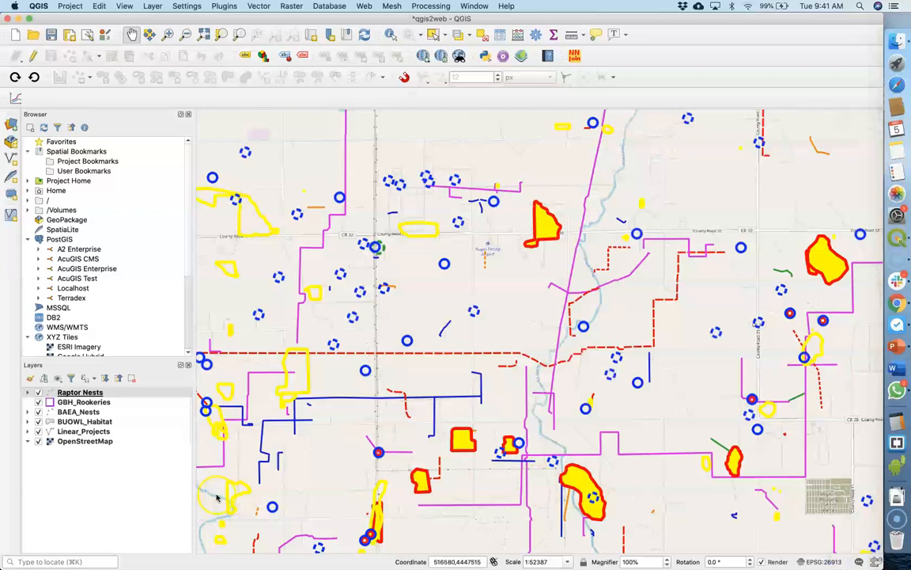
Rename the GBH_Rookeries layer to "GBH Rookeries" in its source properties
double_click(83, 402)
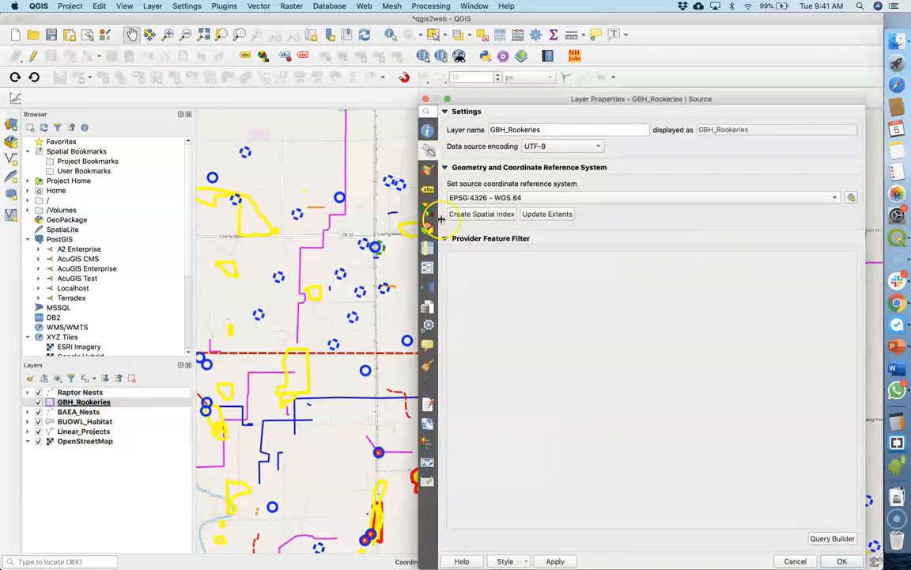
left_click(508, 130)
key("BackSpace")
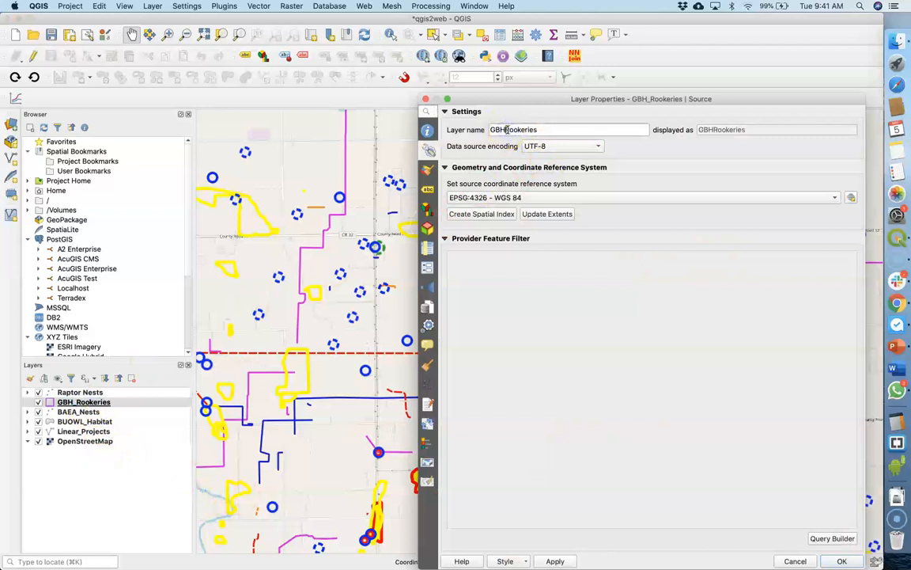
key("Return")
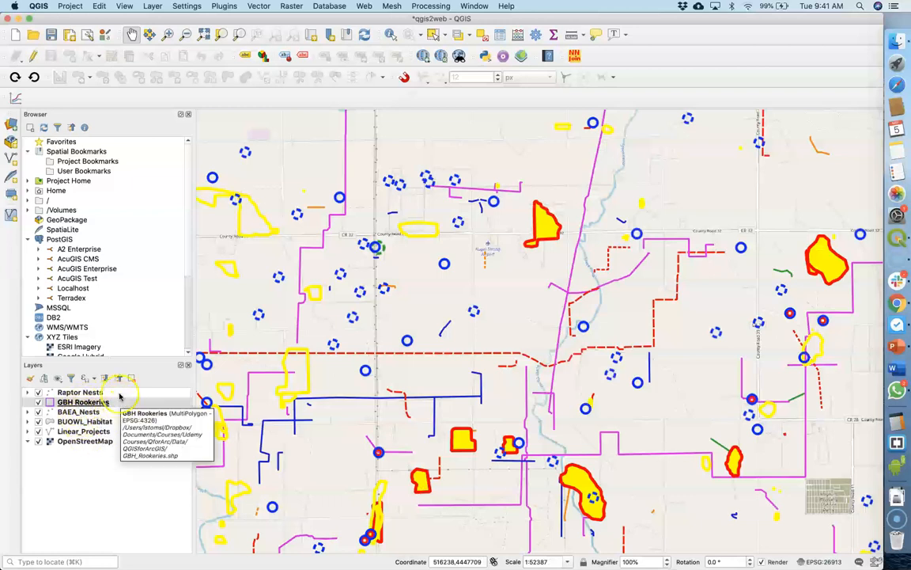
Set the project title to "DJ Basin (Randmoized)" in the project properties
left_click(71, 6)
key("shift+super+p")
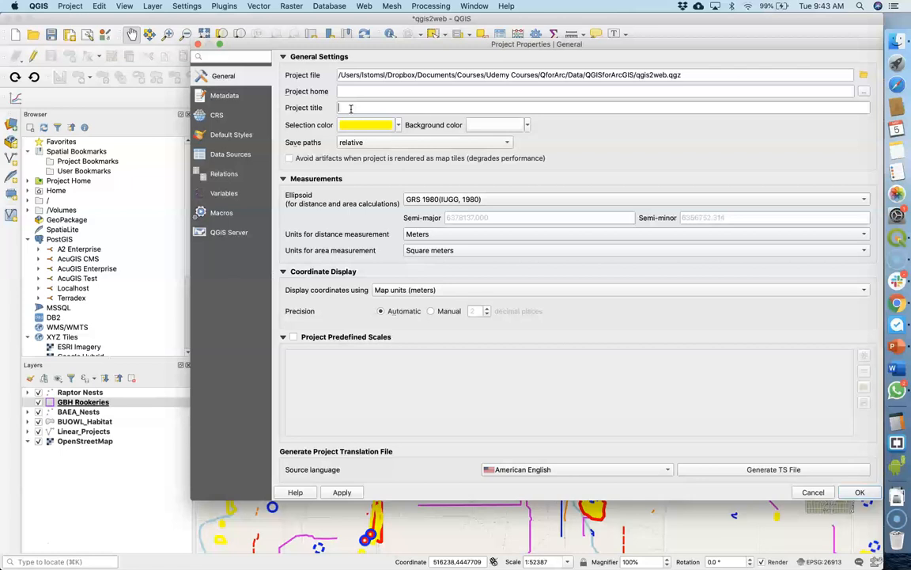
left_click(350, 108)
type("DJ Basin (Randmoized)")
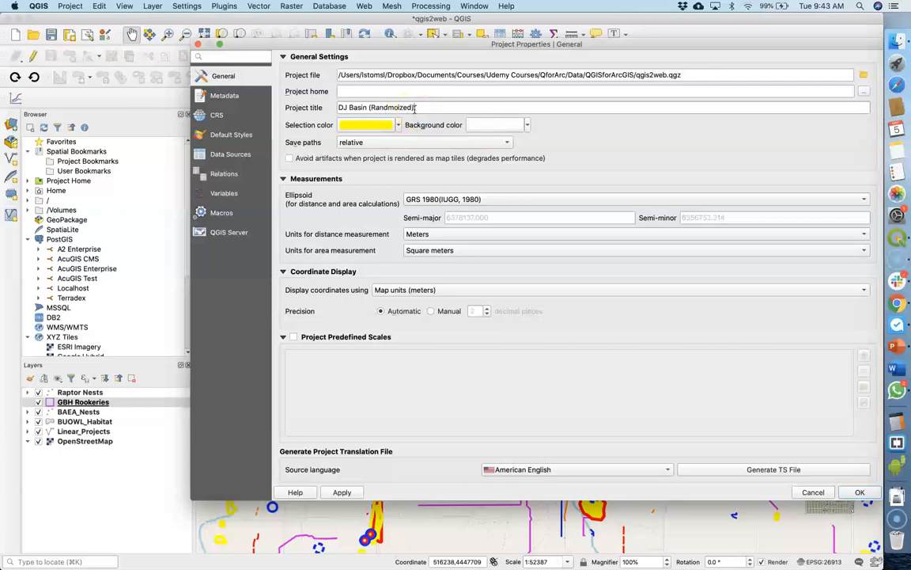
left_click(858, 493)
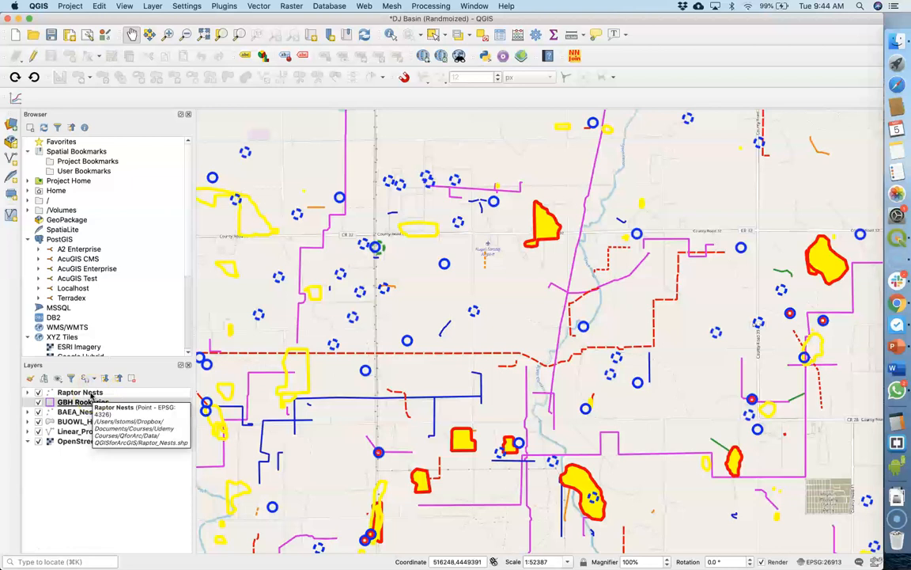
Check the scale-dependent visibility settings in the Raptor Nests layer's rendering properties
left_click(91, 393)
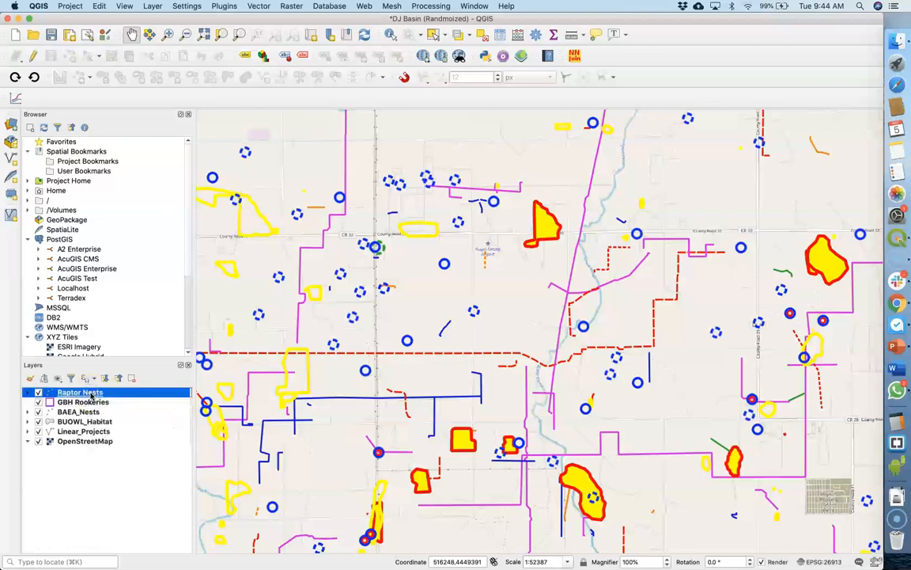
double_click(91, 393)
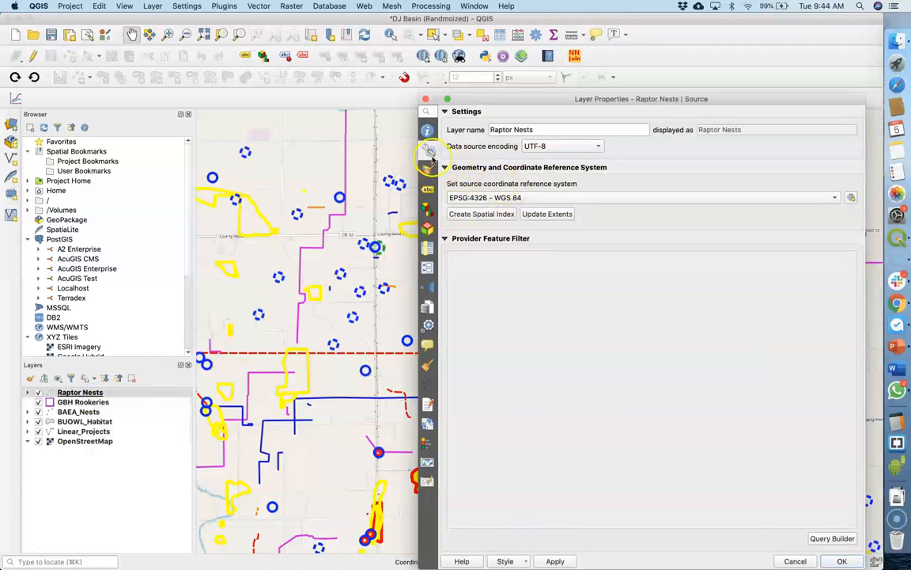
left_click(427, 368)
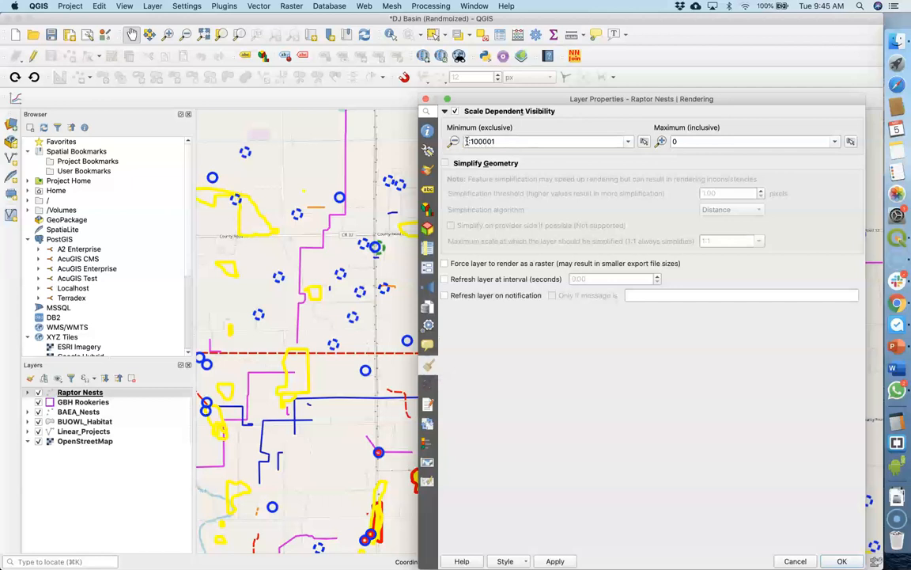
left_click(496, 140)
key("Return")
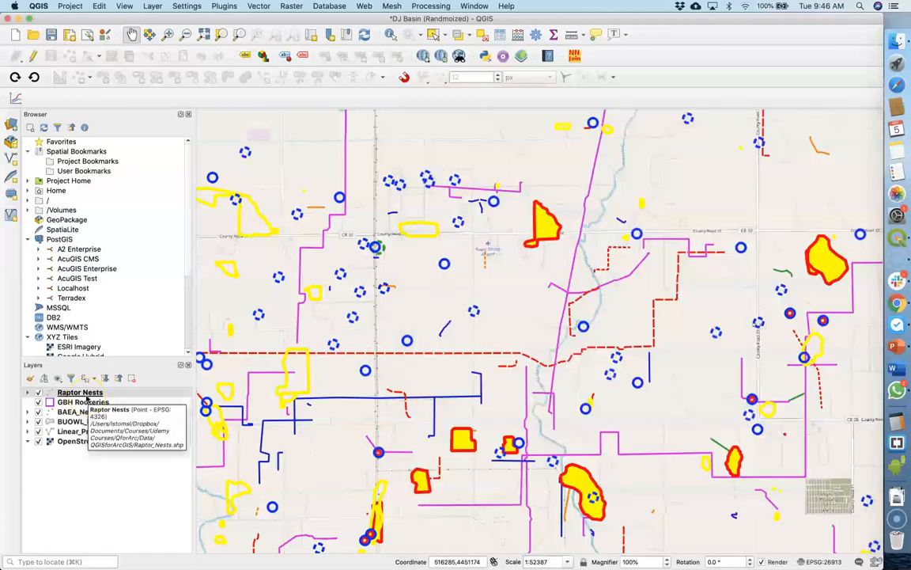
Hide the postgis_fi field of the Raptor Nests layer by setting its attribute form widget type to Hidden
double_click(86, 398)
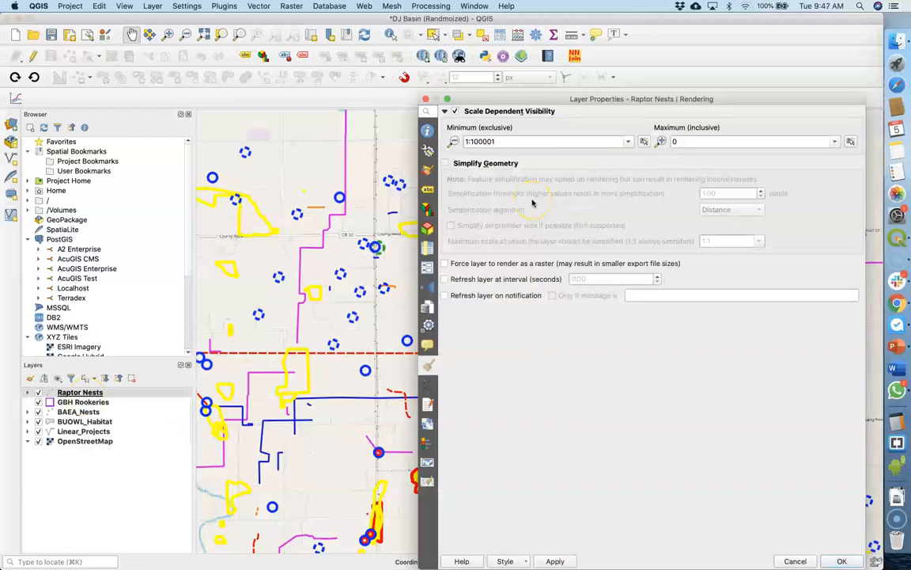
left_click(426, 269)
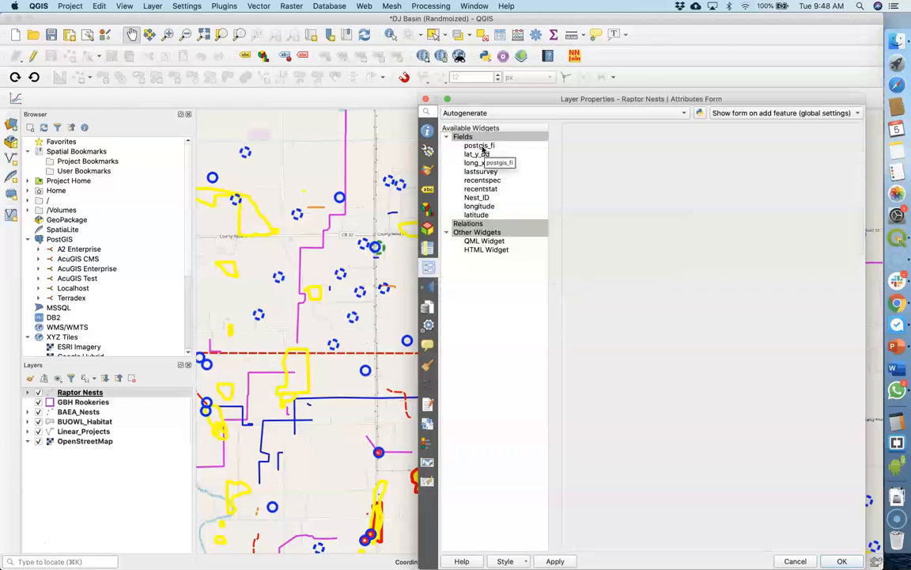
left_click(477, 147)
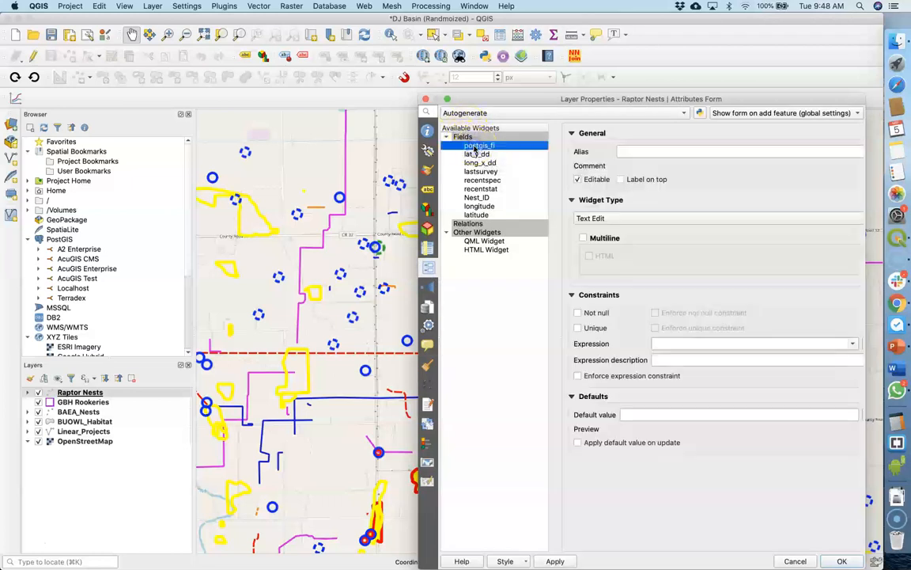
left_click(617, 220)
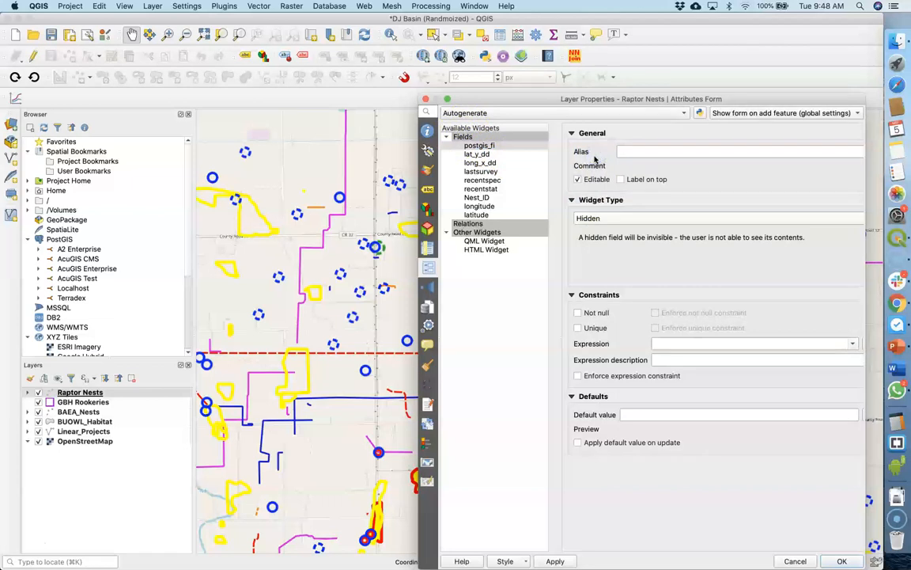
Give the lat_y_dd field the alias "Latitude" and the long_x_dd field the alias "Longitude"
left_click(478, 155)
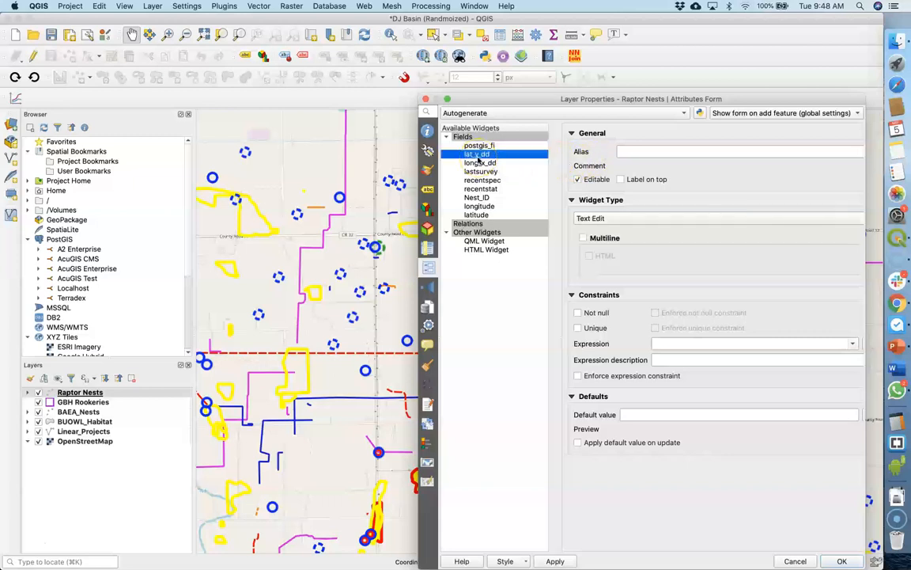
left_click(632, 151)
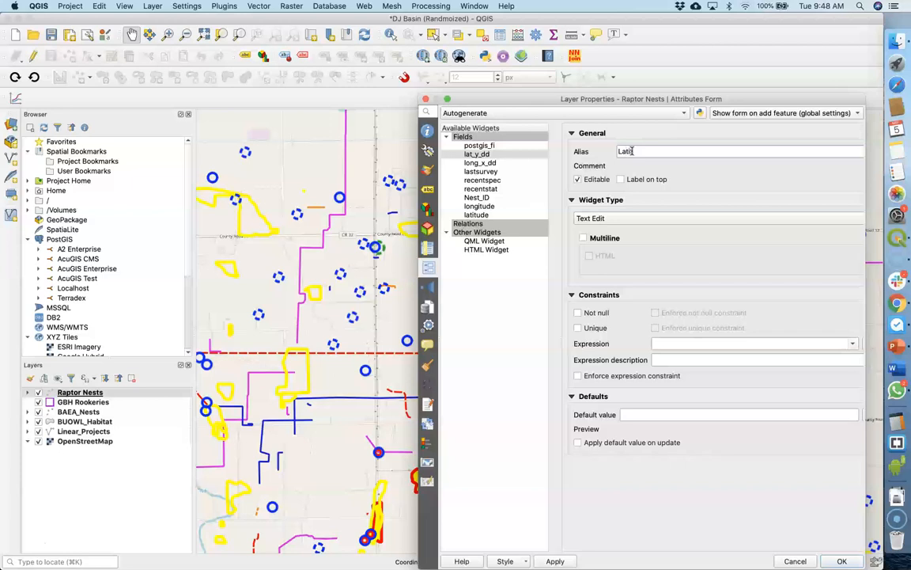
left_click(534, 162)
left_click(619, 150)
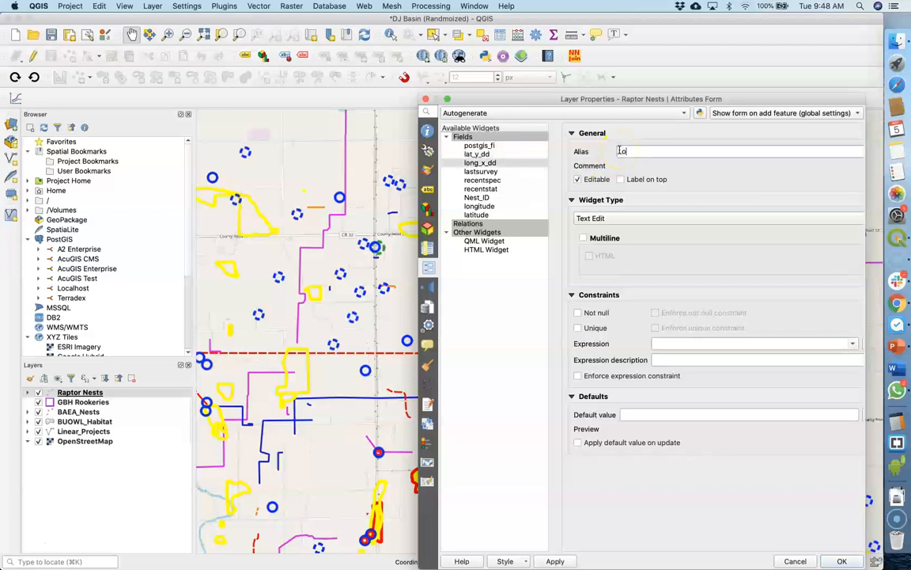
type("Longitude")
Give the lastsurvey field the alias "Last Survey" and the recentspec field the alias "Species"
left_click(481, 171)
left_click(649, 150)
type("Last Survey")
left_click(580, 155)
left_click(484, 179)
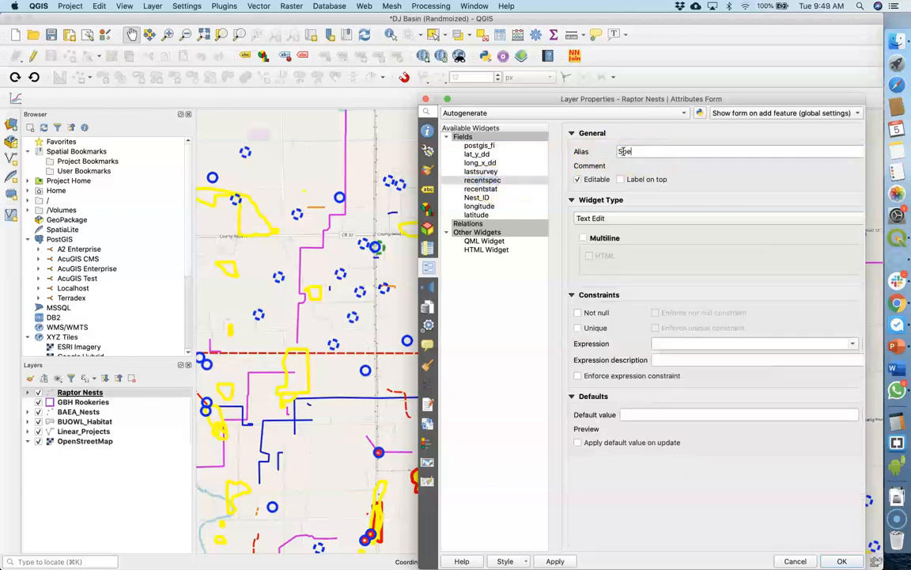
Give the recentstat field the alias "Status" and the Nest_ID field the alias "Nest ID"
left_click(480, 189)
left_click(628, 151)
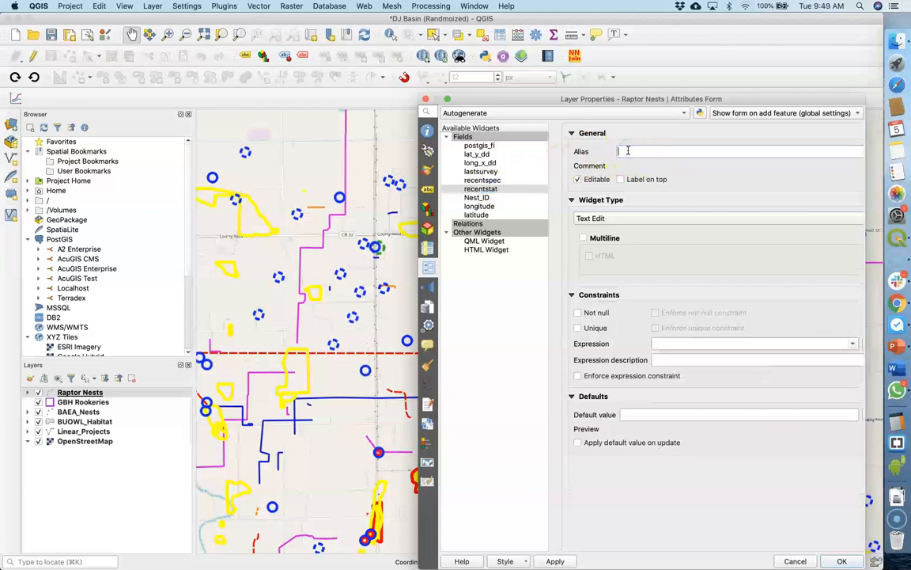
type("Status")
left_click(476, 197)
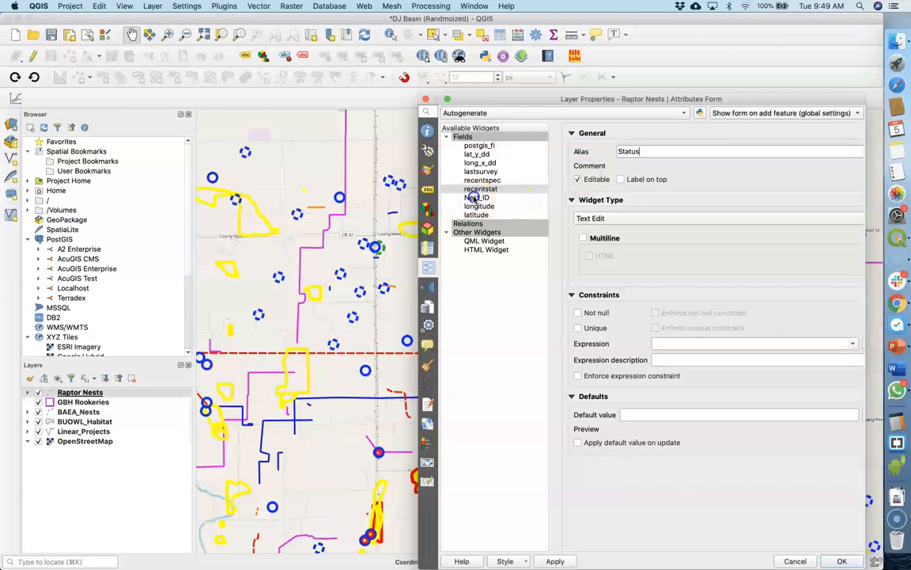
left_click(617, 152)
type("Nest ID")
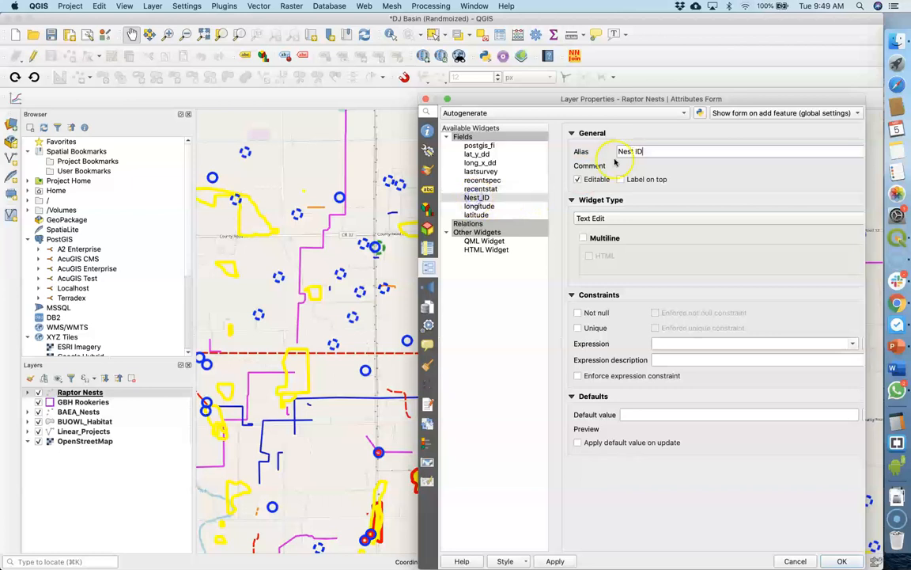
Set the widget type of the longitude and latitude fields to Hidden, apply the layer properties and save the project
left_click(487, 208)
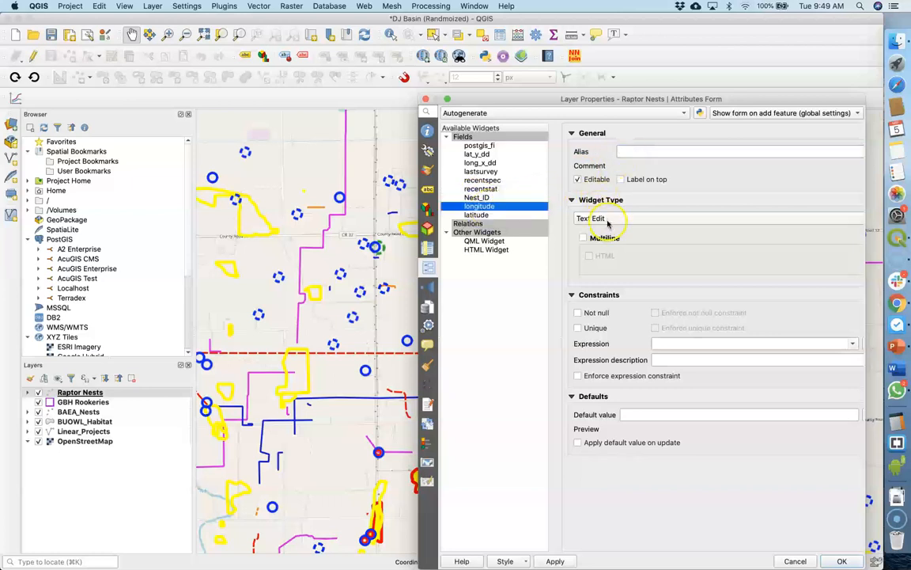
left_click(603, 219)
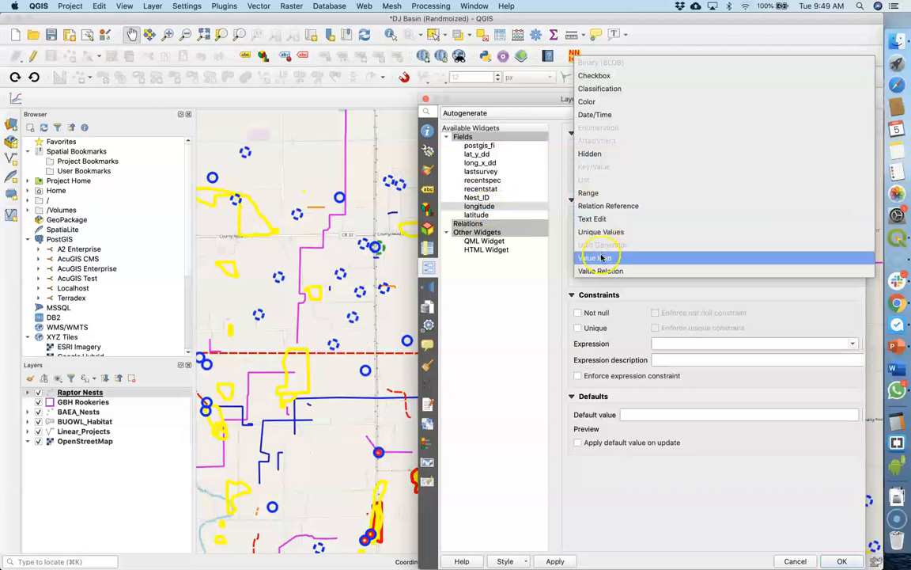
left_click(594, 154)
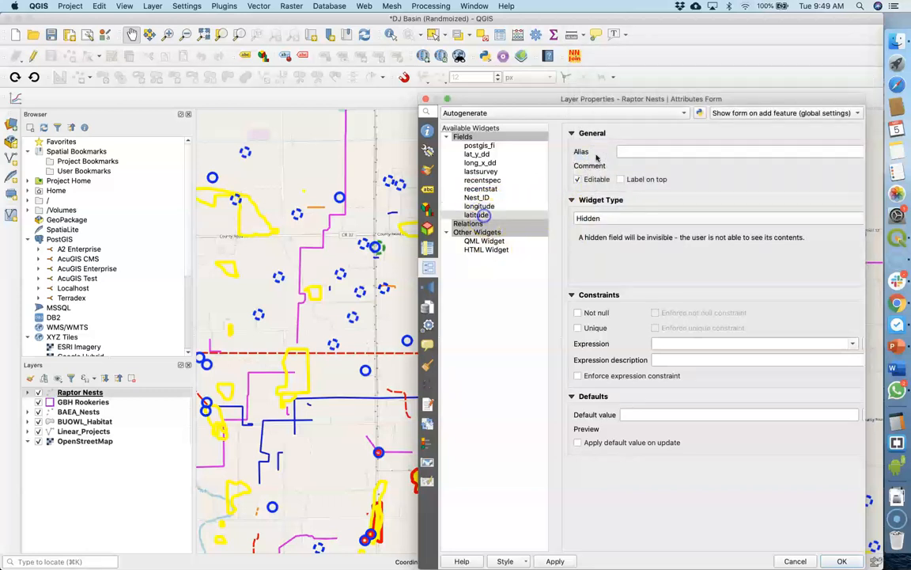
left_click(599, 218)
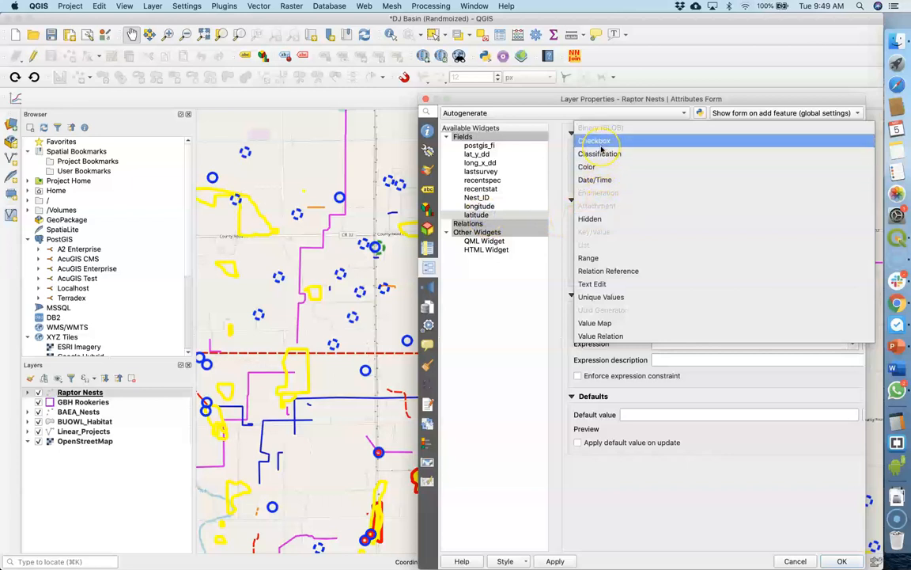
left_click(591, 222)
left_click(842, 560)
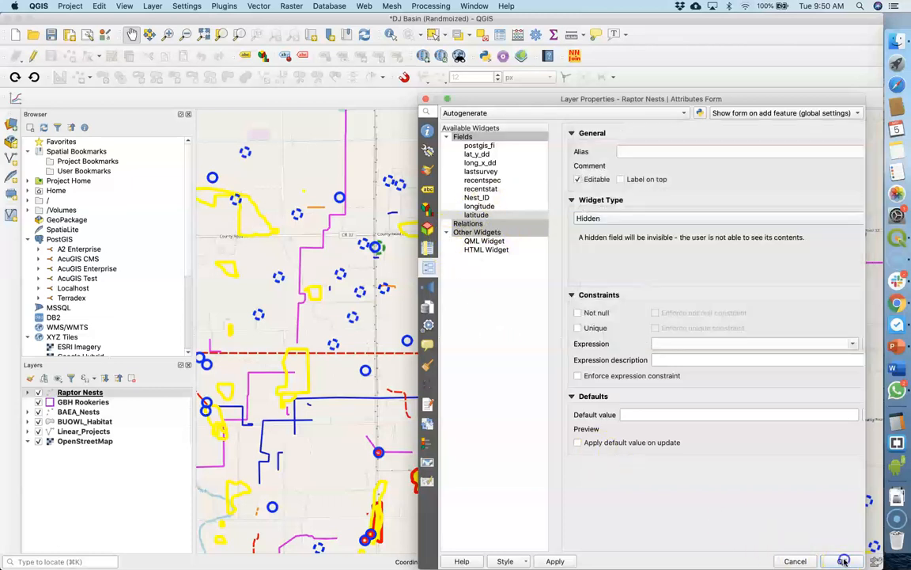
left_click(51, 35)
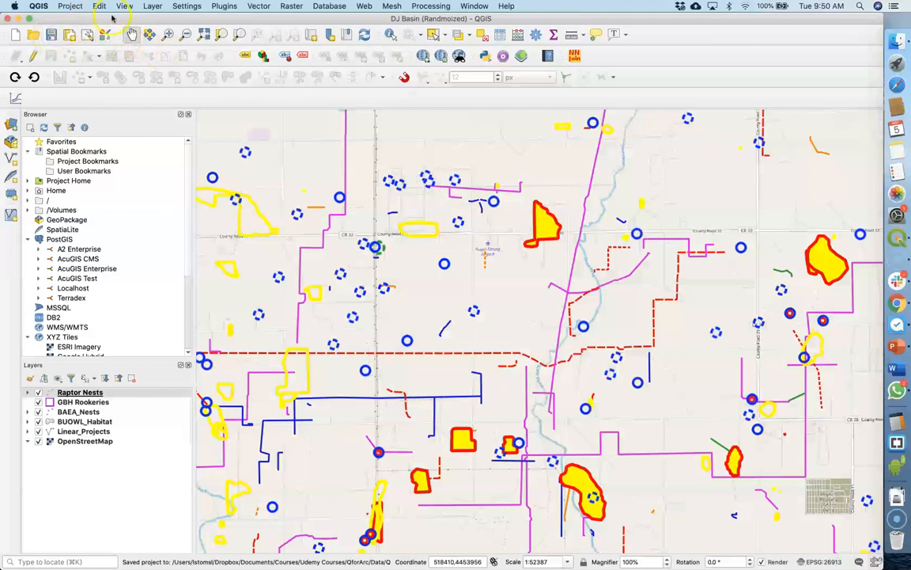
Find qgis2web in the list of available plugins, view its details and close the plugin manager
left_click(224, 6)
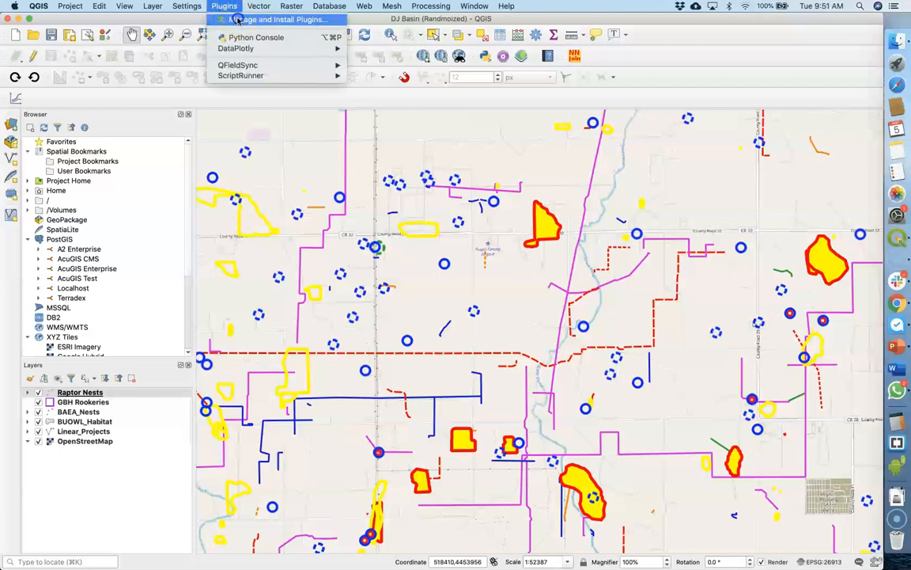
left_click(237, 20)
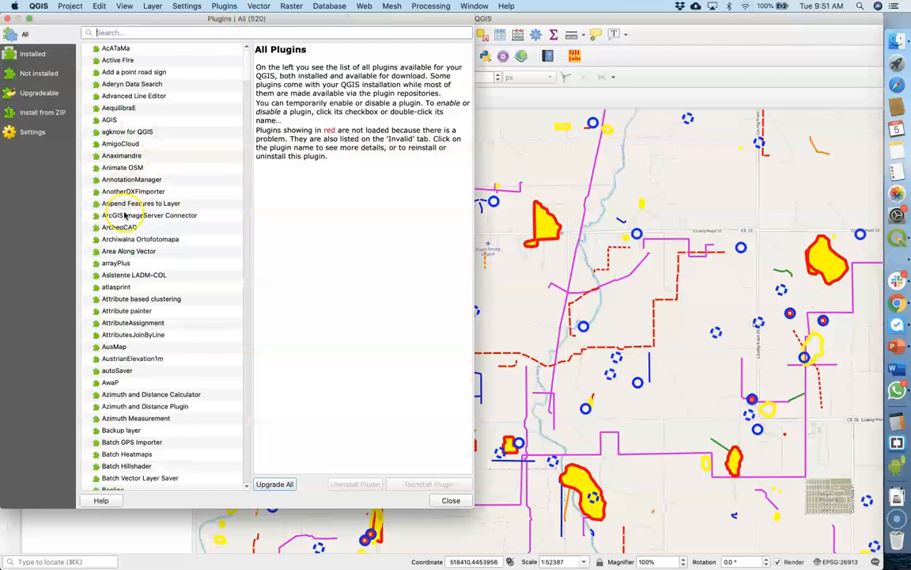
scroll(102, 293, "down", 20)
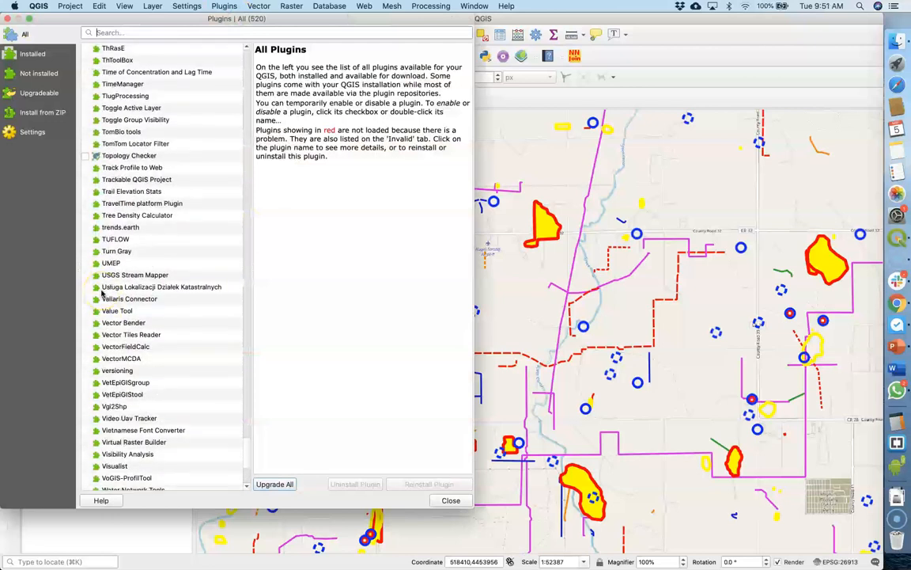
scroll(102, 293, "up", 8)
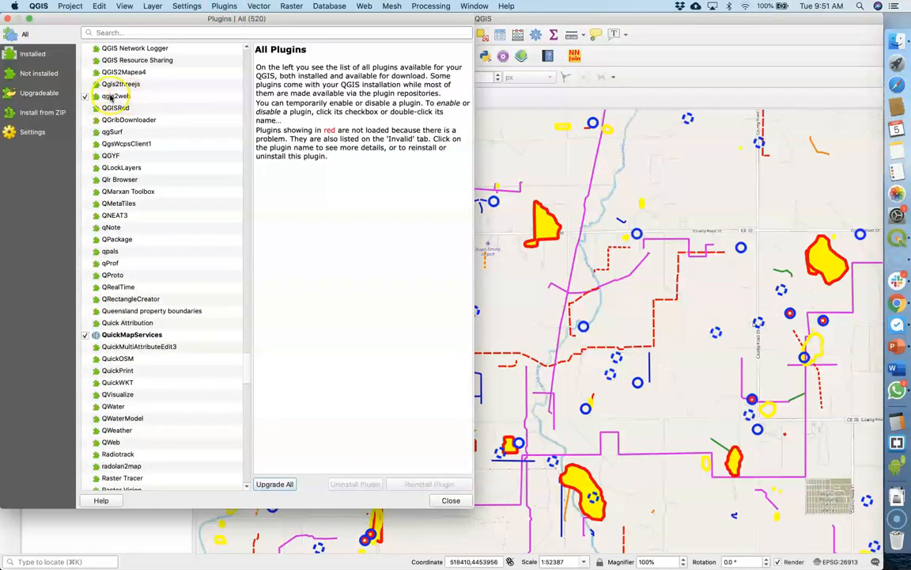
left_click(113, 96)
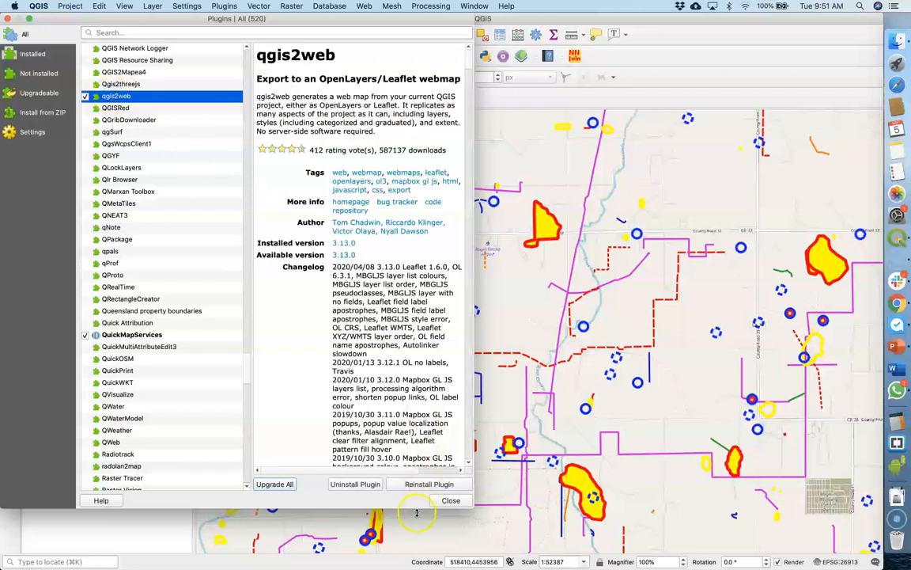
left_click(405, 484)
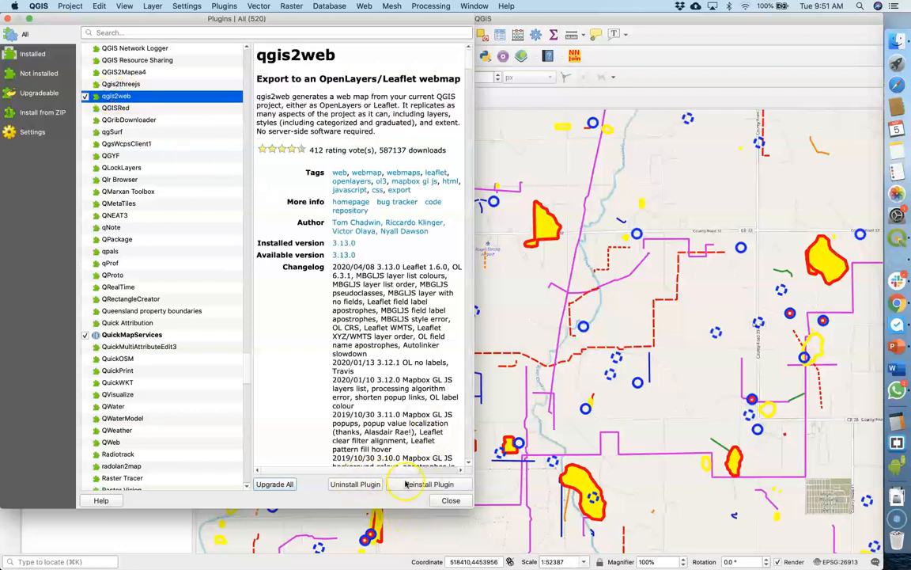
left_click(444, 501)
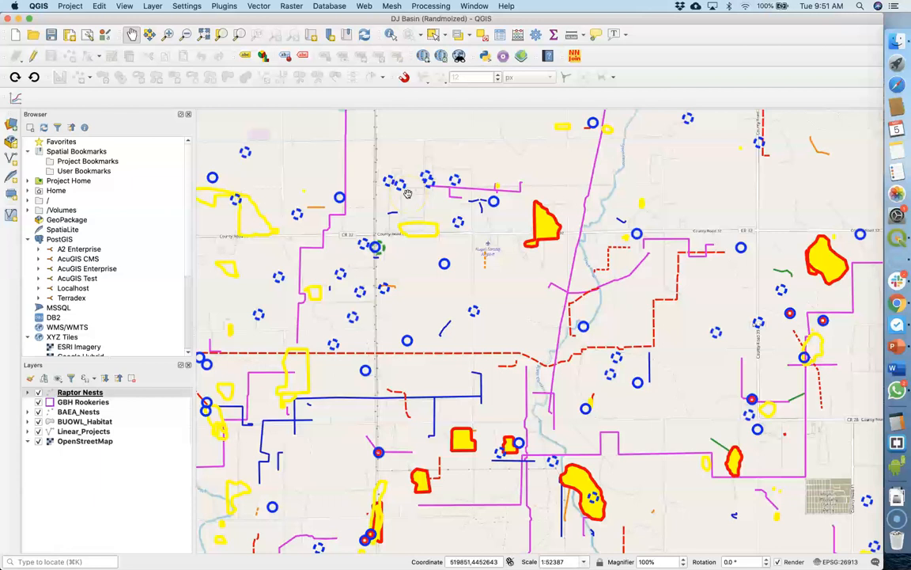
Open qgis2web's Create web map dialog for the current project
left_click(522, 57)
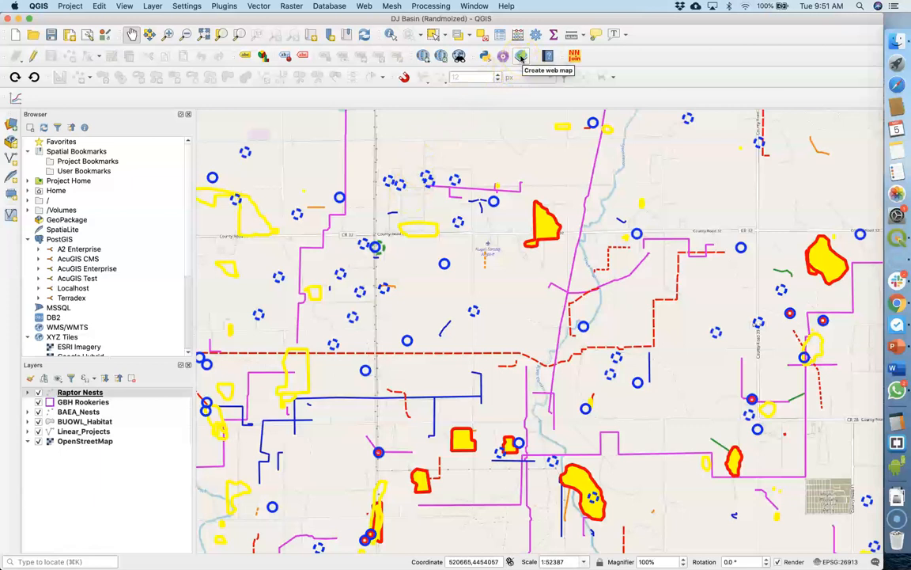
left_click(362, 9)
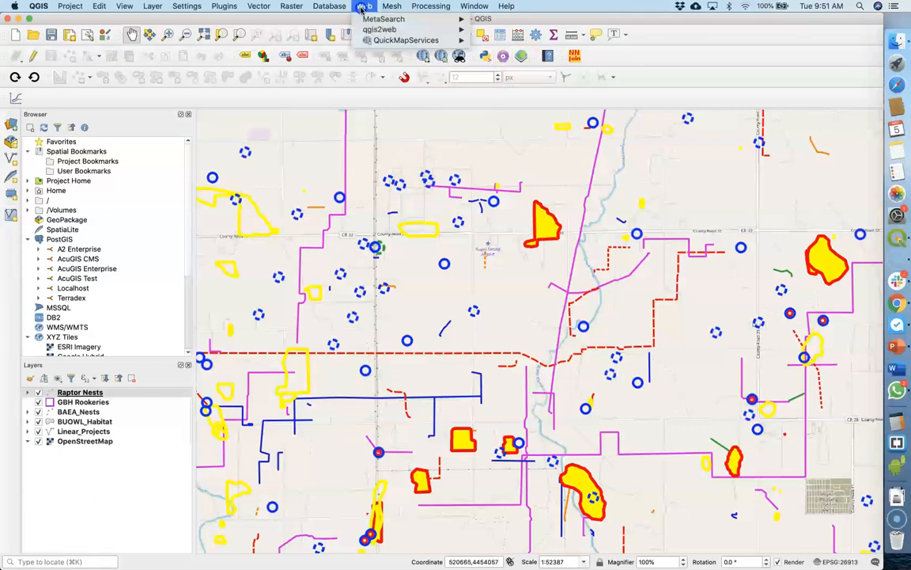
mouse_move(369, 32)
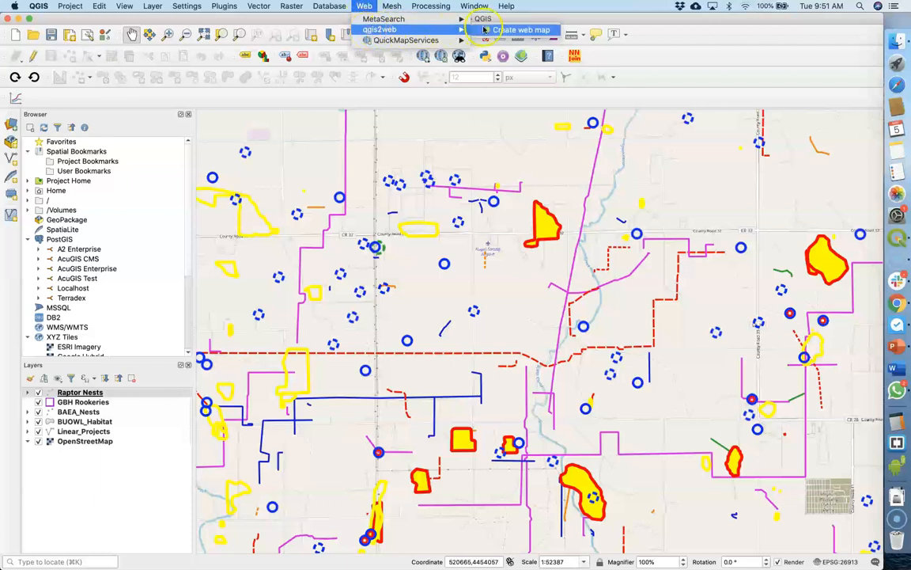
left_click(509, 30)
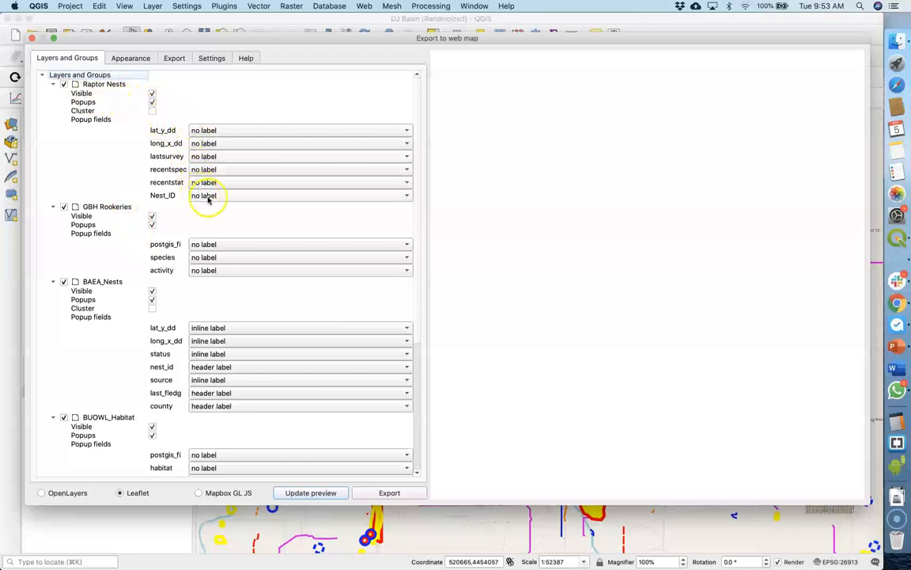
Set the Raptor Nests popup fields to inline label, except Nest_ID, which gets a header label
left_click(403, 132)
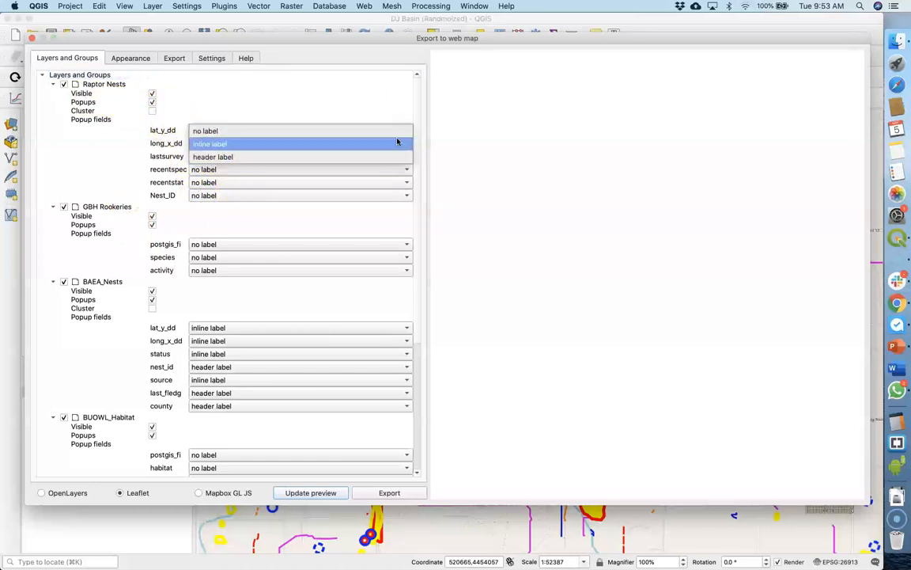
left_click(393, 144)
left_click(393, 147)
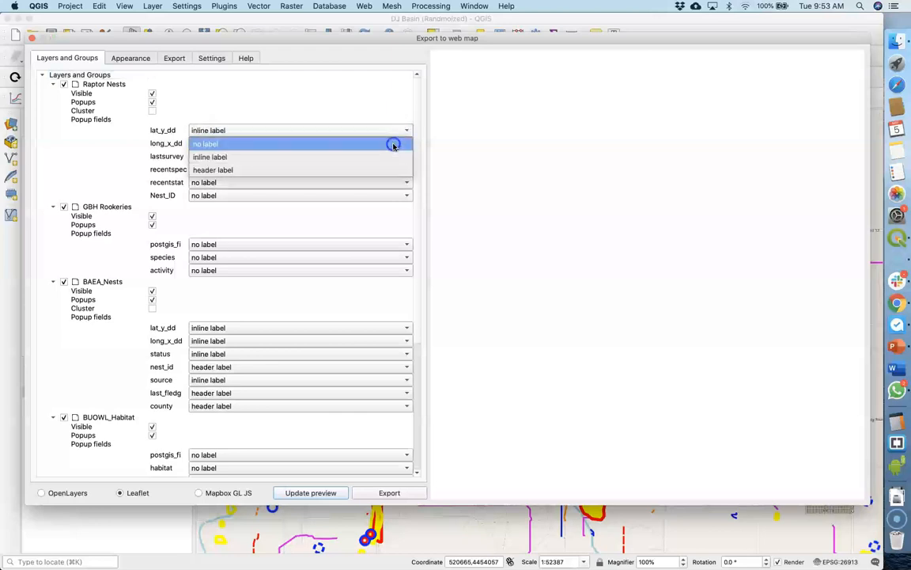
left_click(390, 156)
left_click(292, 197)
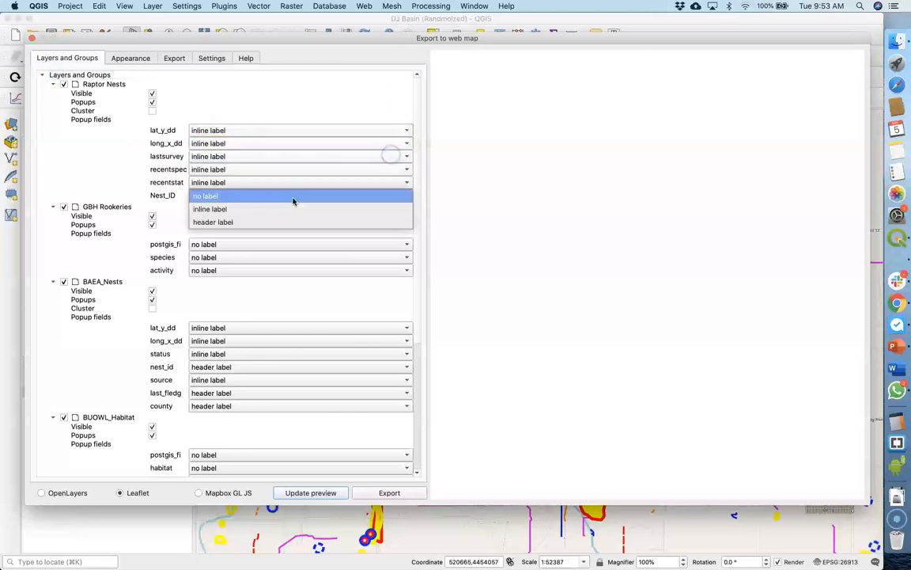
left_click(218, 223)
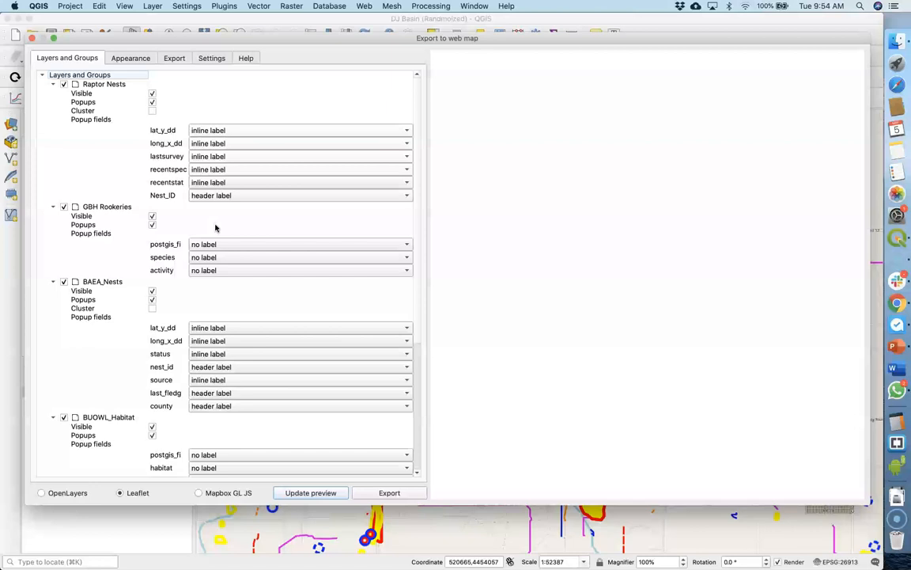
Review the layers' popup settings, update the web map preview and inspect the popup of a raptor nest
scroll(152, 316, "down", 5)
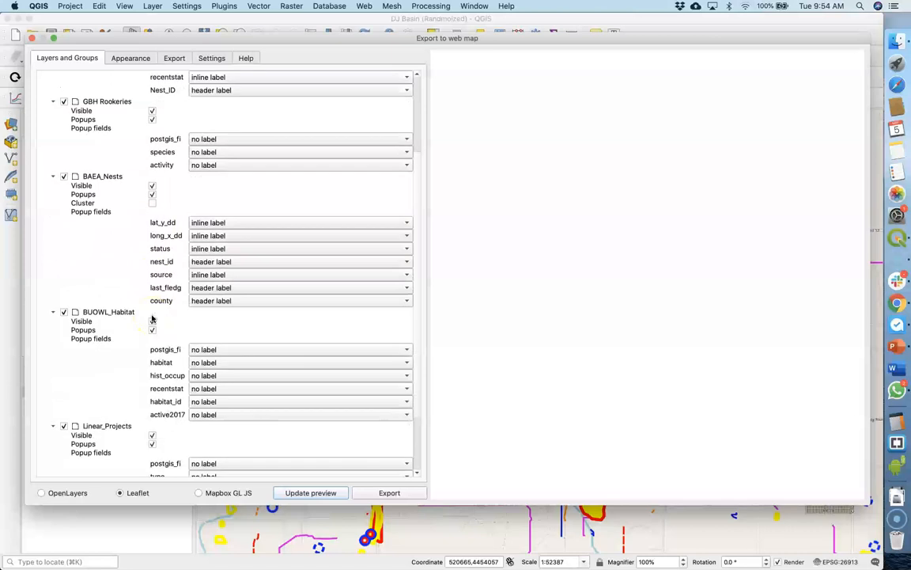
scroll(152, 324, "up", 5)
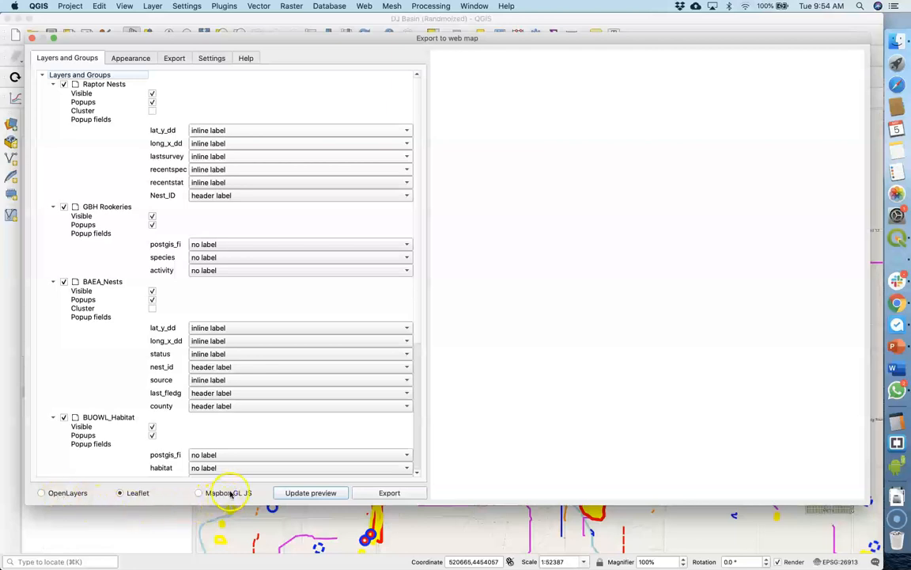
left_click(310, 493)
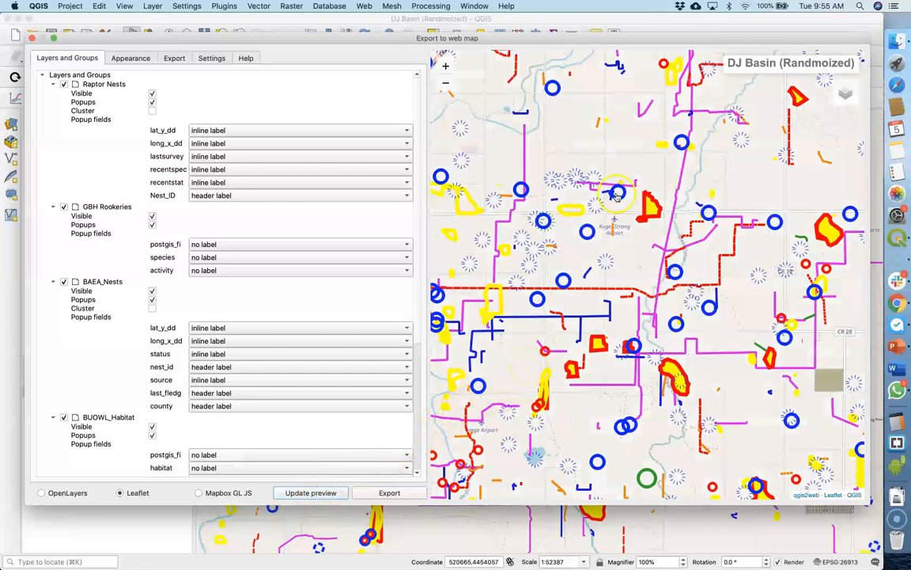
left_click(564, 281)
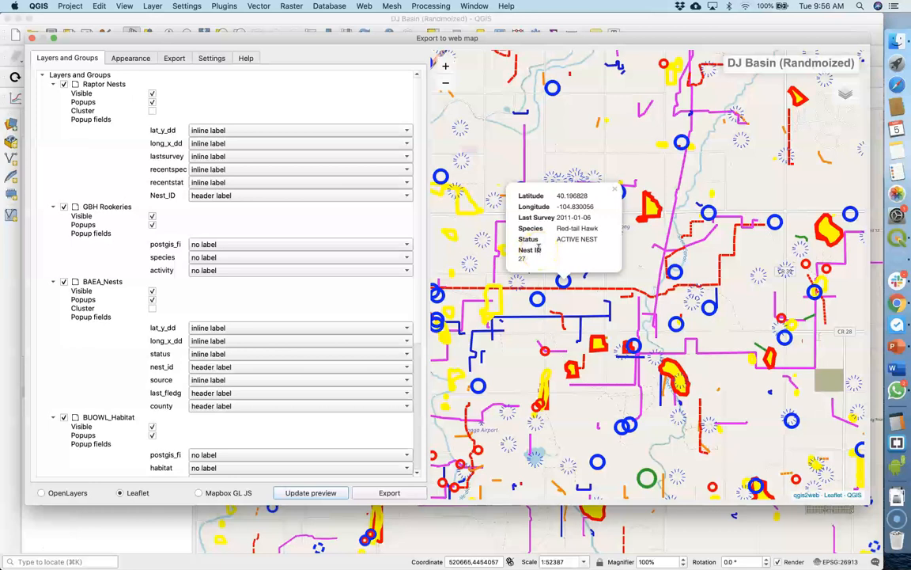
left_click(614, 192)
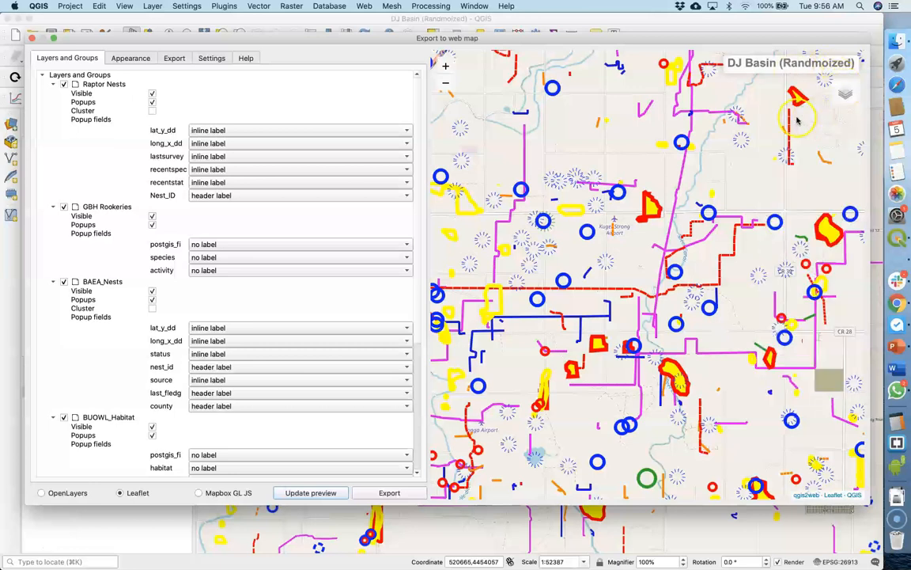
mouse_move(841, 95)
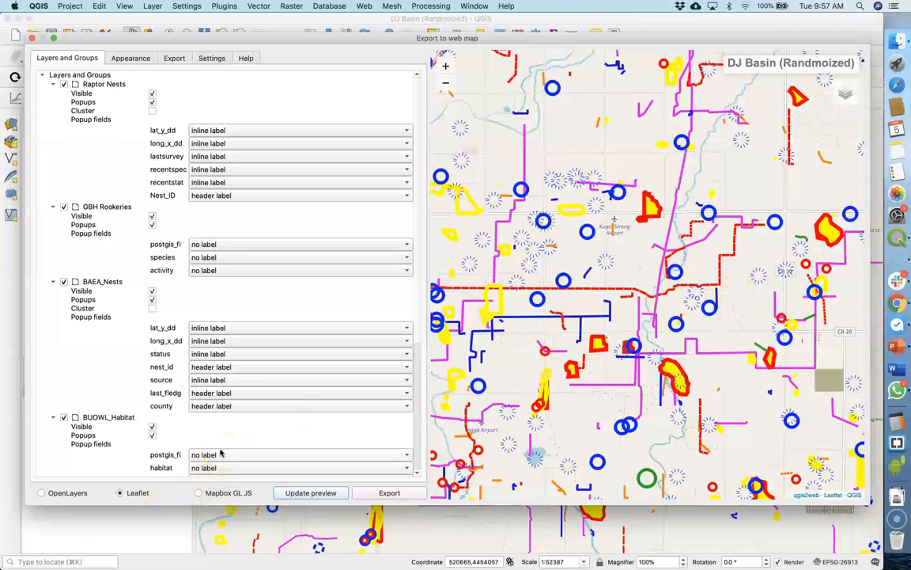
Try the layers list appearance option as None, set it back to Collapsed and update the preview
left_click(135, 58)
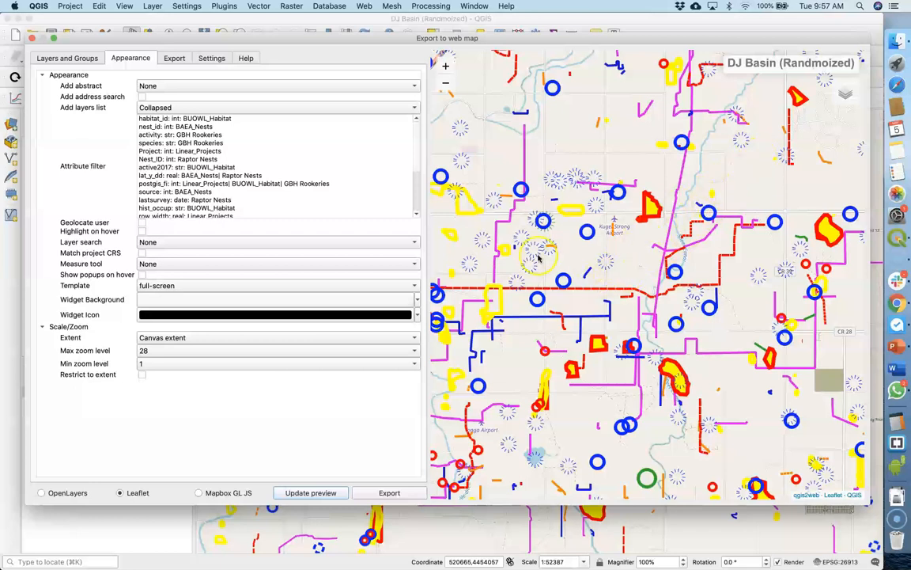
left_click(373, 106)
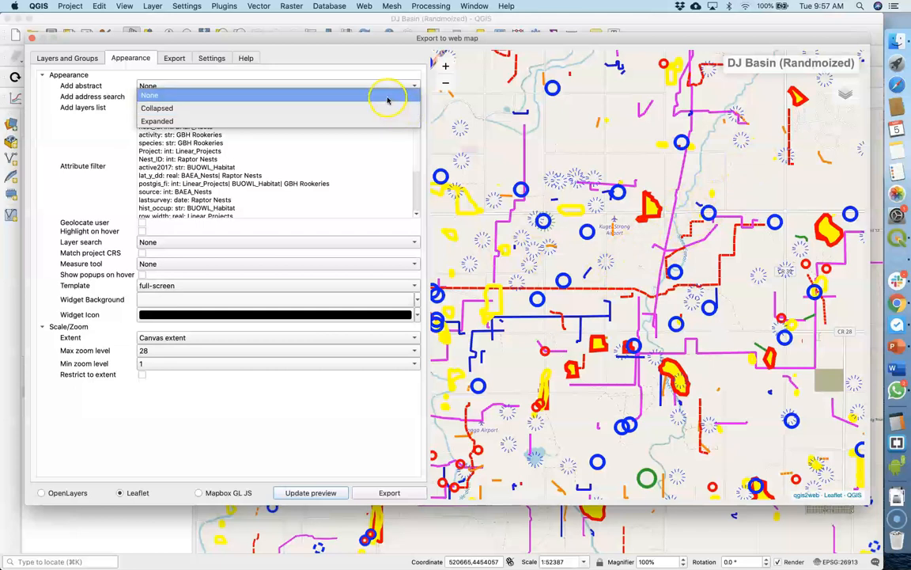
left_click(386, 95)
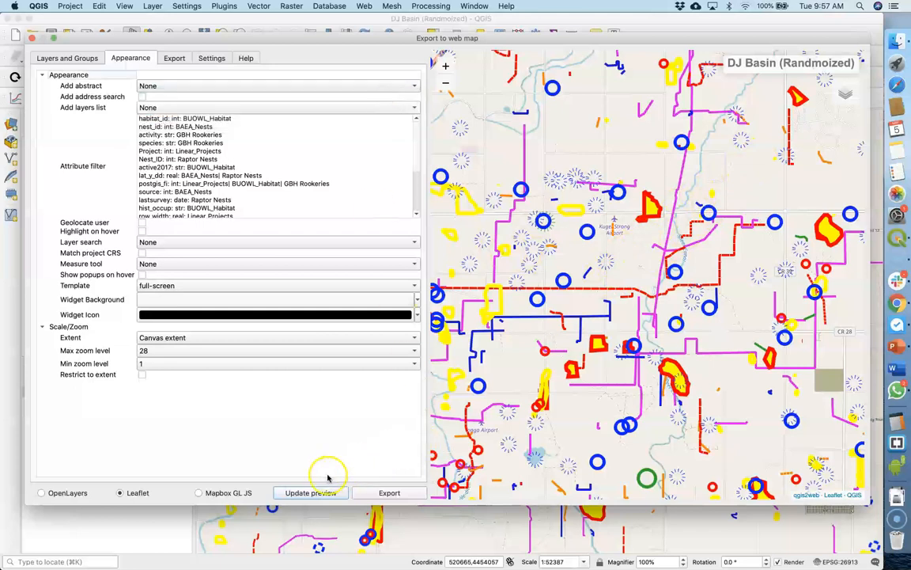
left_click(310, 496)
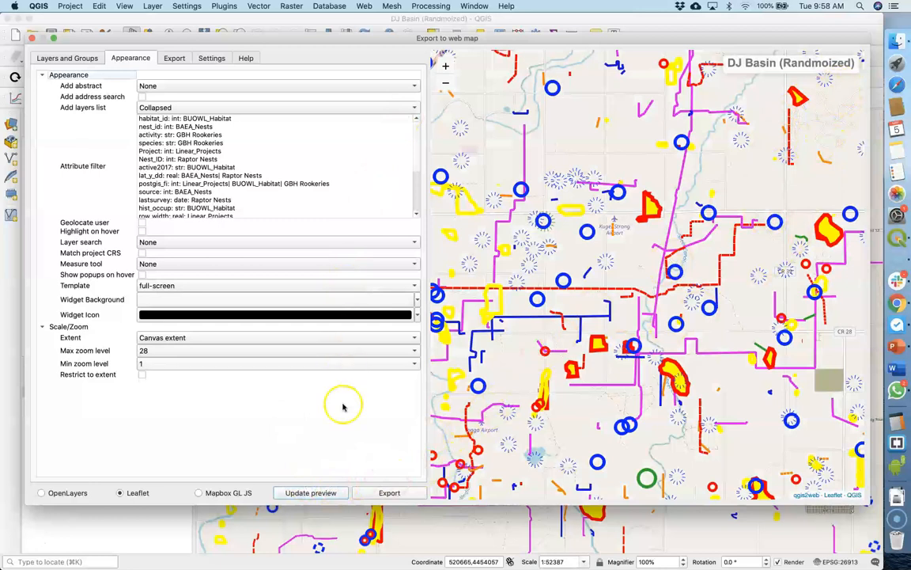
left_click(310, 491)
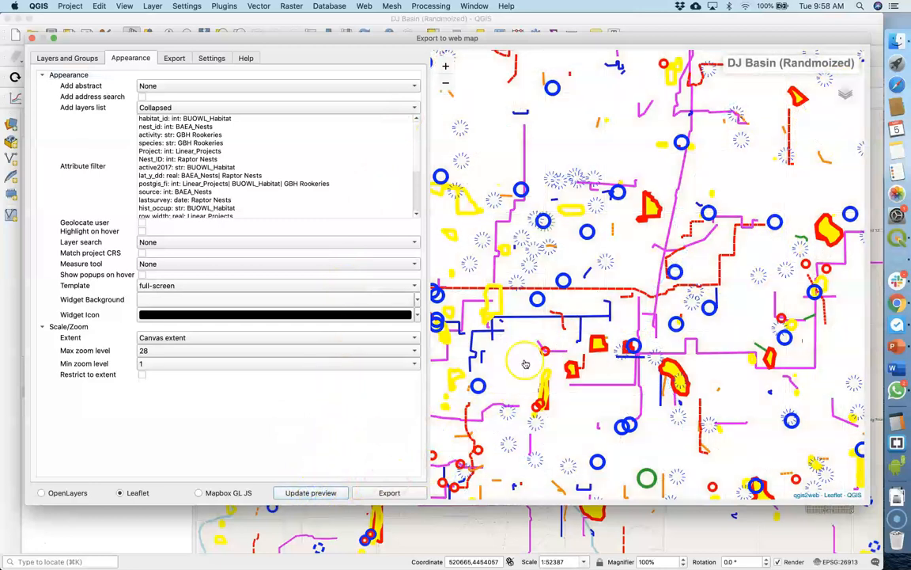
Test switching Raptor Nests off and on in the preview's layers list and compare with the project's layer legend
mouse_move(840, 95)
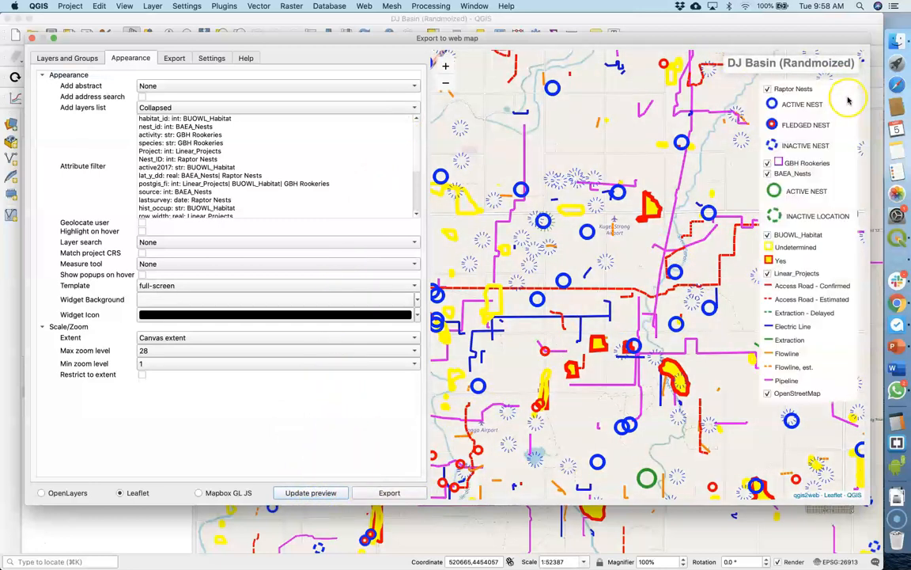
left_click(767, 90)
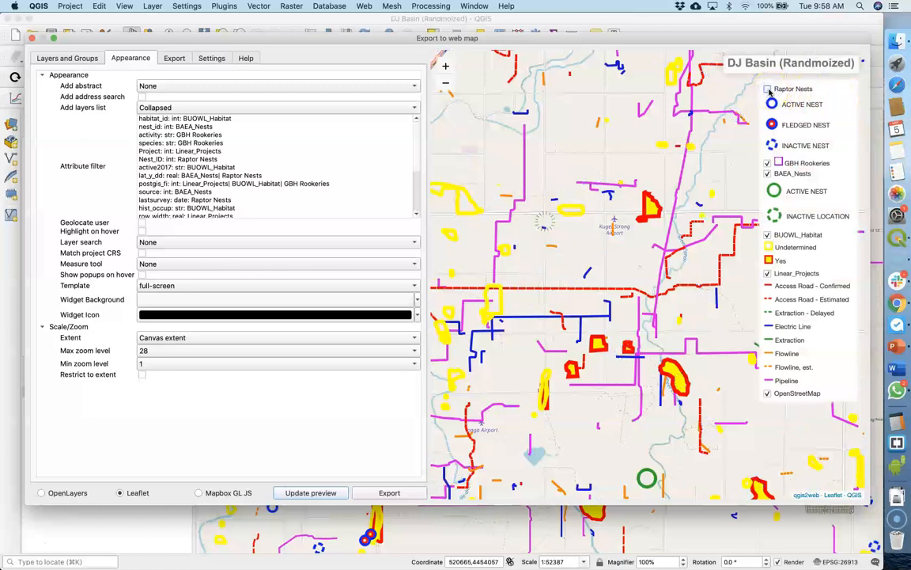
left_click(767, 90)
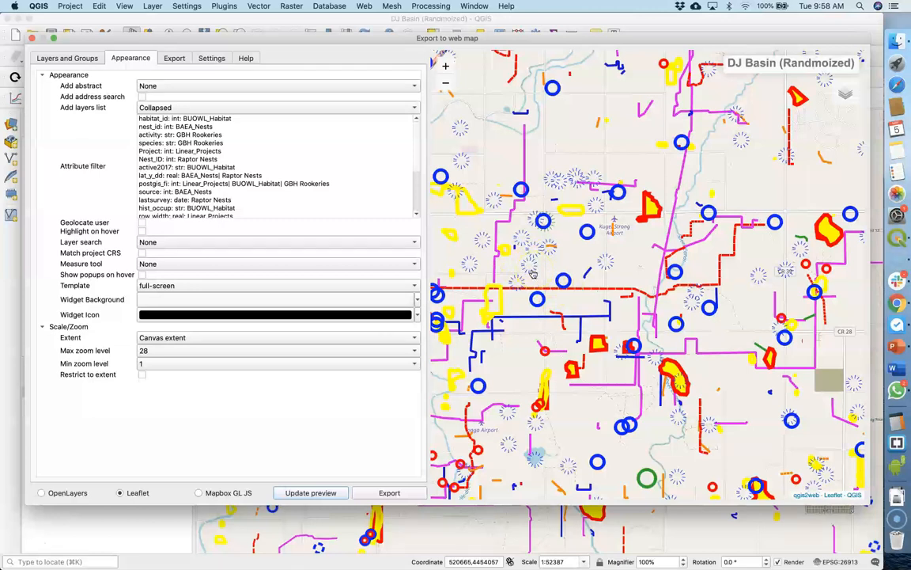
left_click(155, 522)
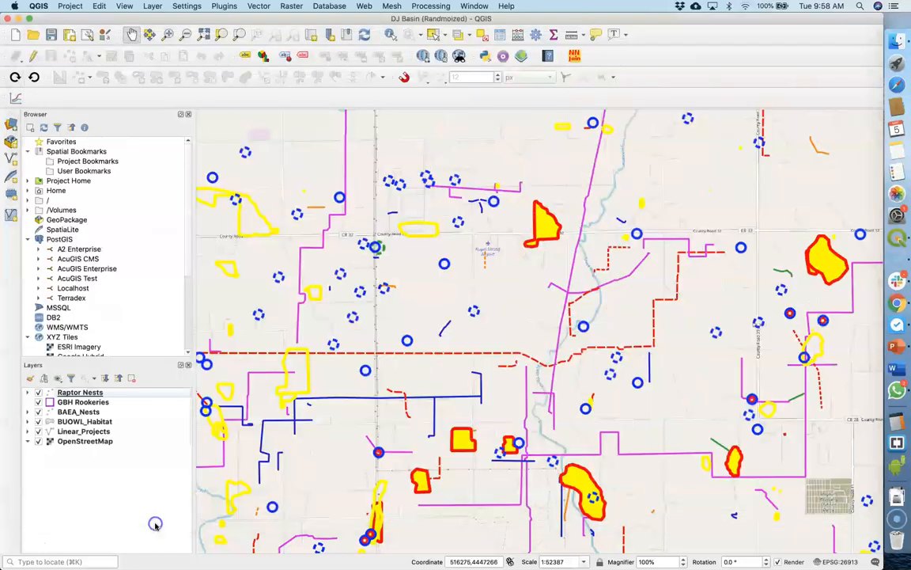
left_click(27, 393)
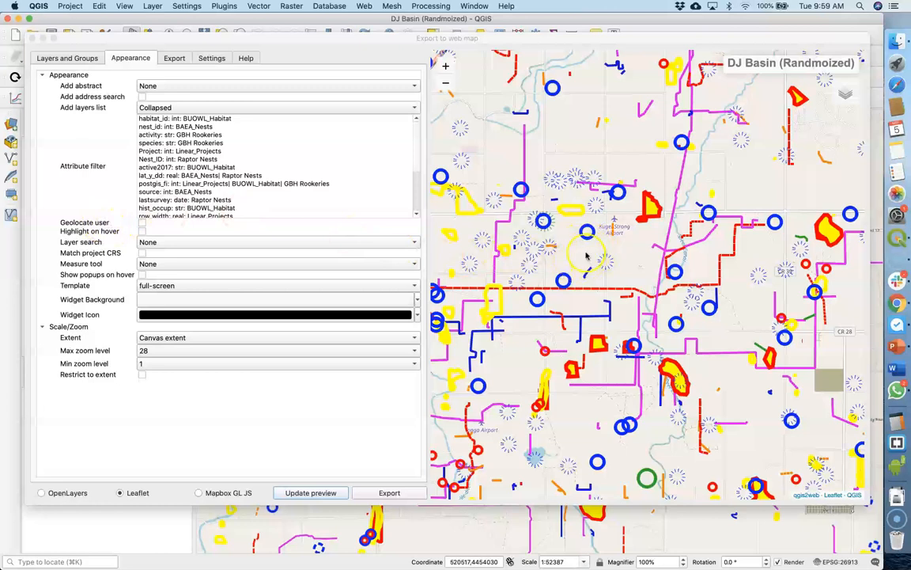
Enable Highlight on hover for the web map and update the preview
left_click(142, 232)
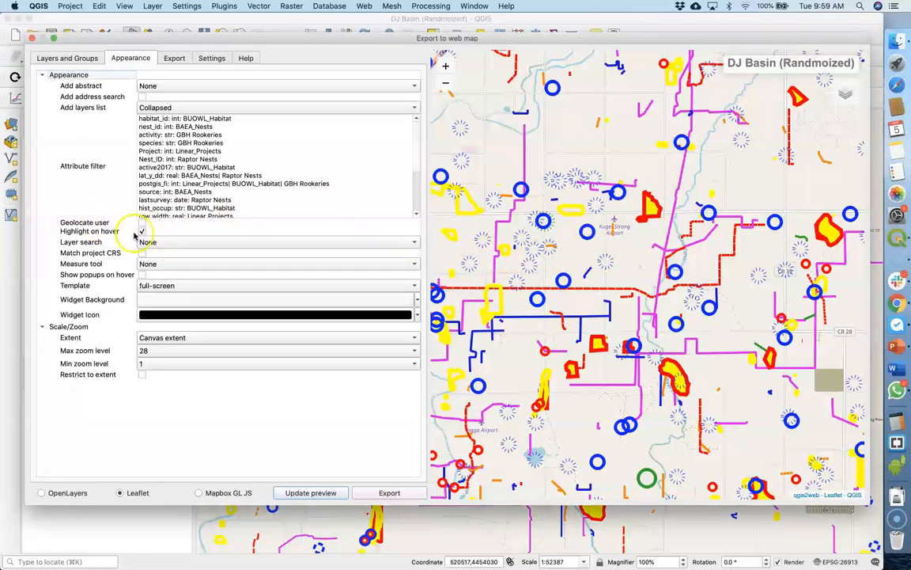
left_click(303, 492)
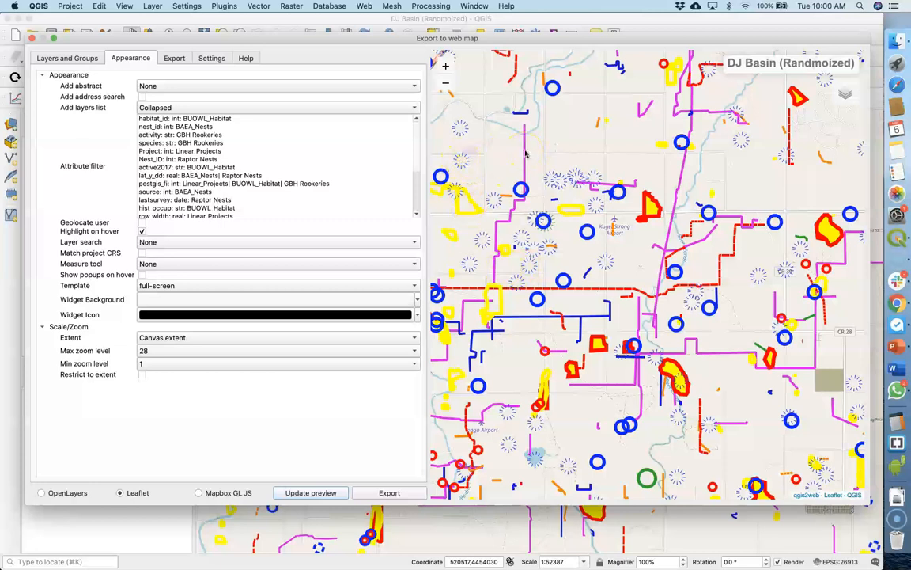
Set the web map's measure tool to Metric and update the preview
left_click(253, 263)
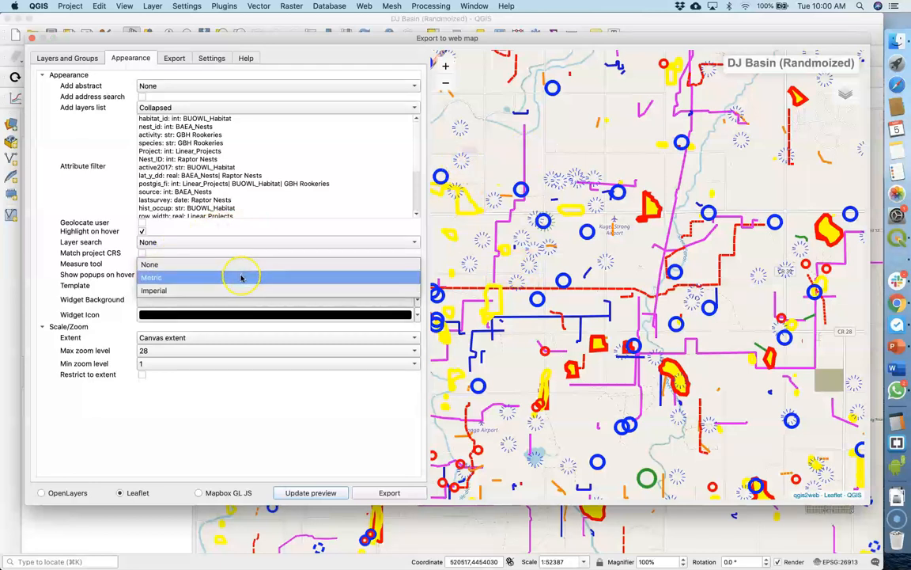
left_click(242, 277)
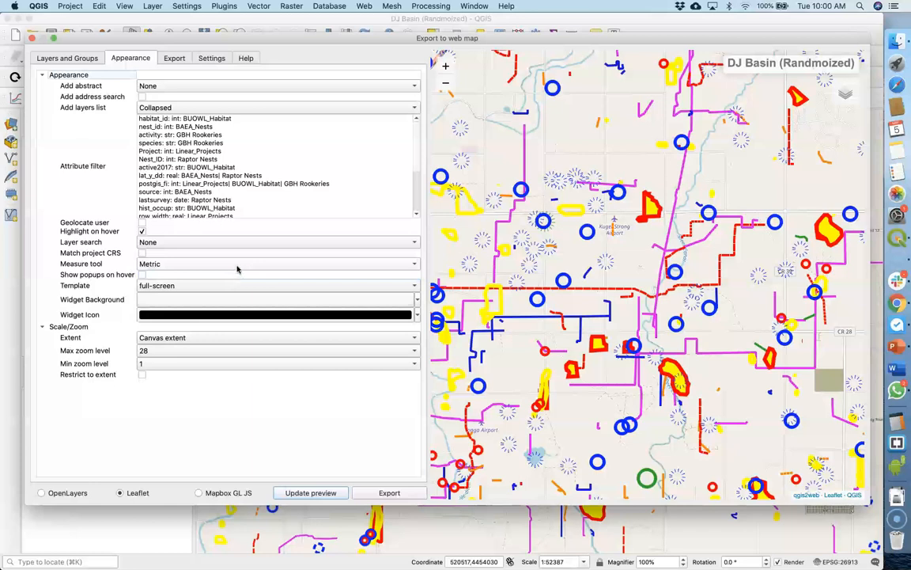
left_click(237, 269)
left_click(151, 255)
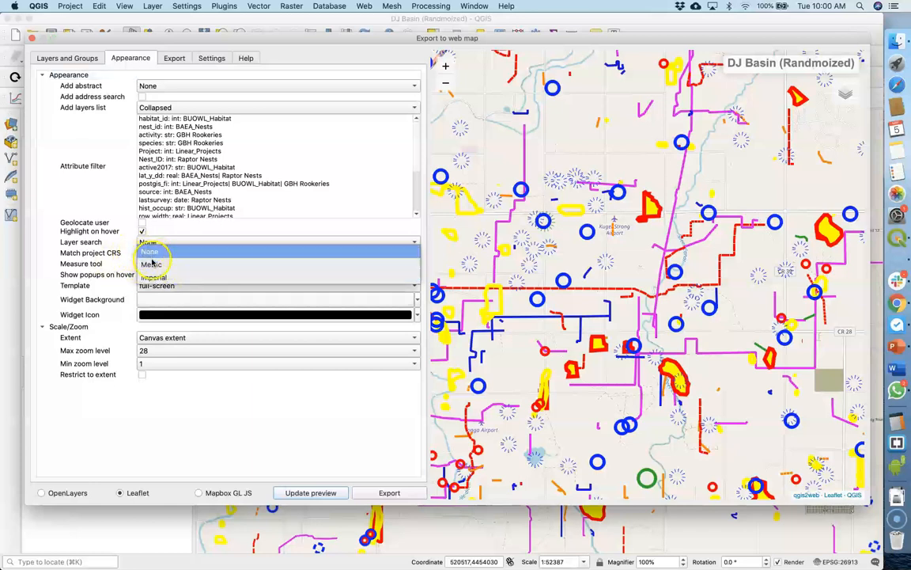
left_click(152, 263)
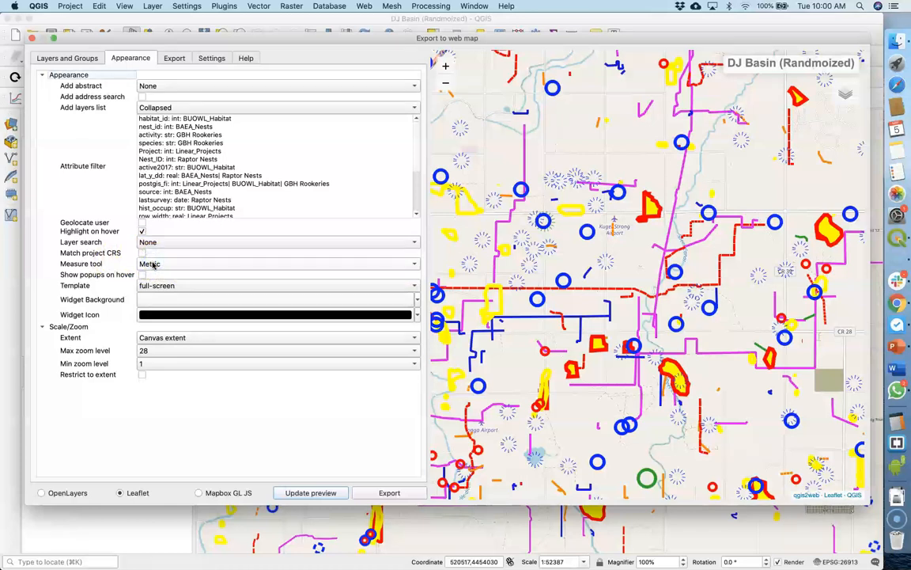
left_click(309, 493)
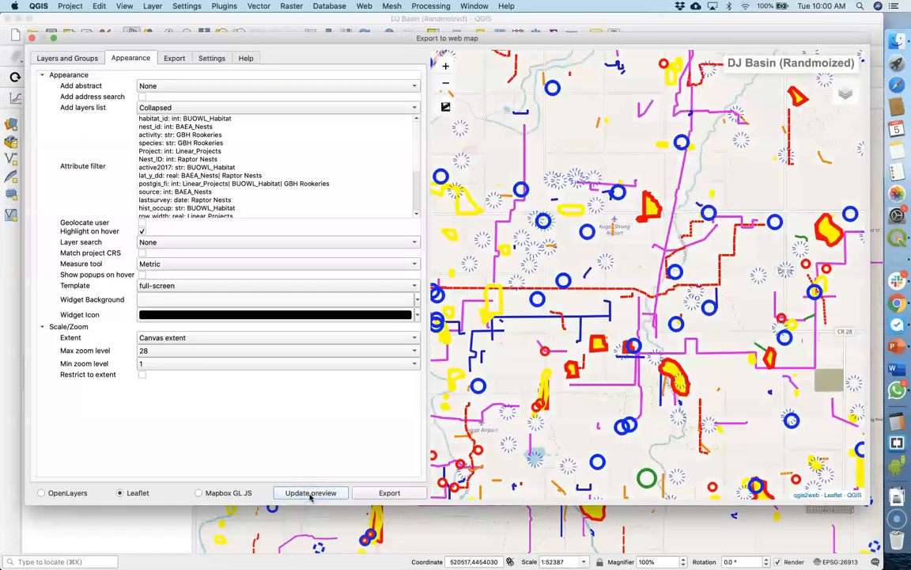
Test the measure tool in the preview by measuring a path and area through four map points and finishing the measurement
left_click(448, 113)
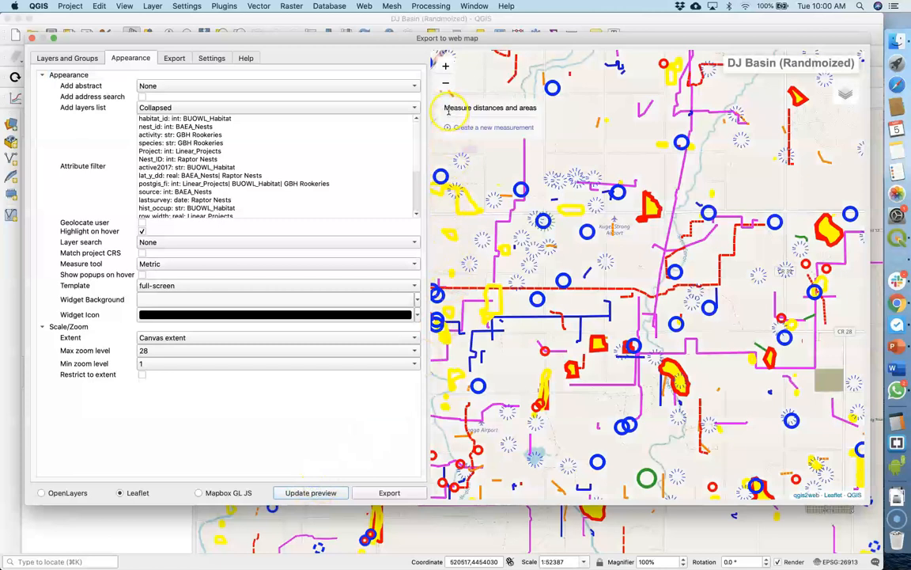
left_click(477, 128)
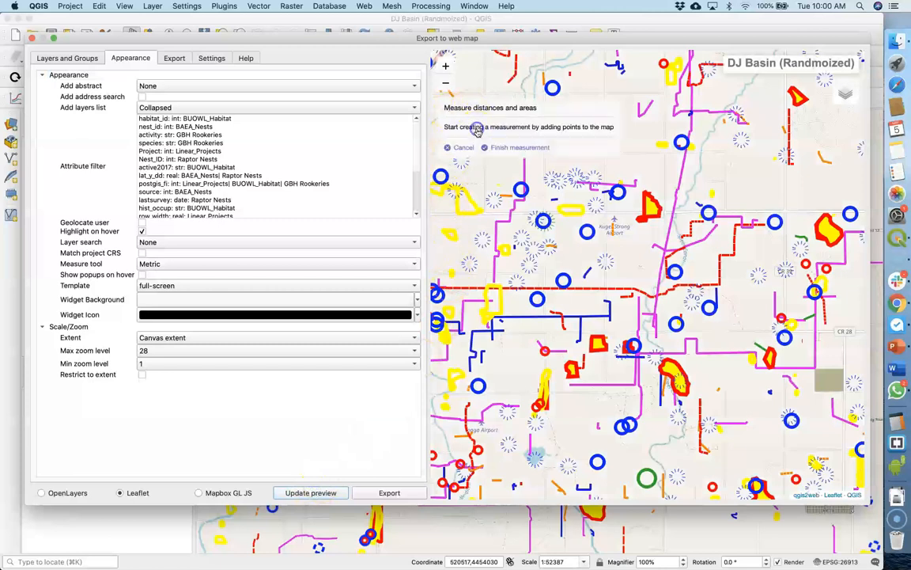
left_click(742, 143)
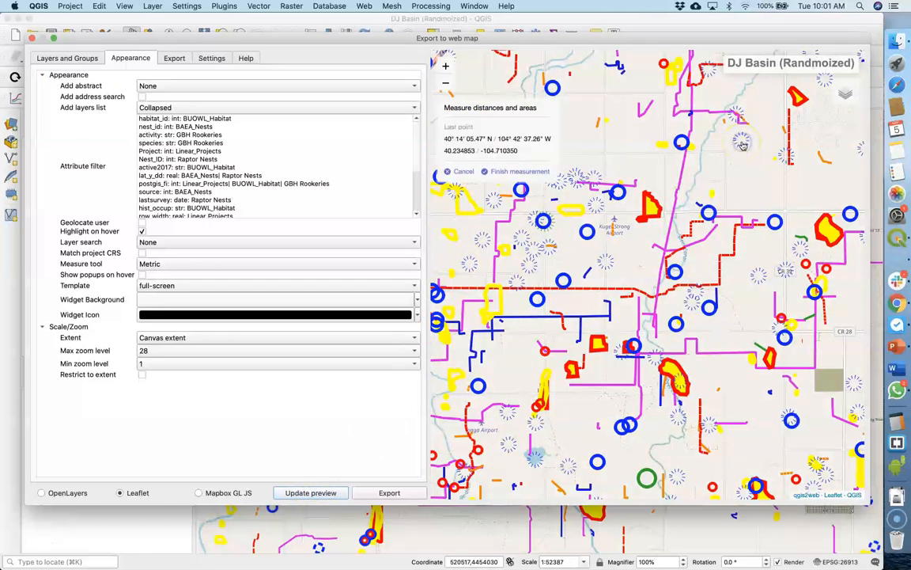
left_click(788, 159)
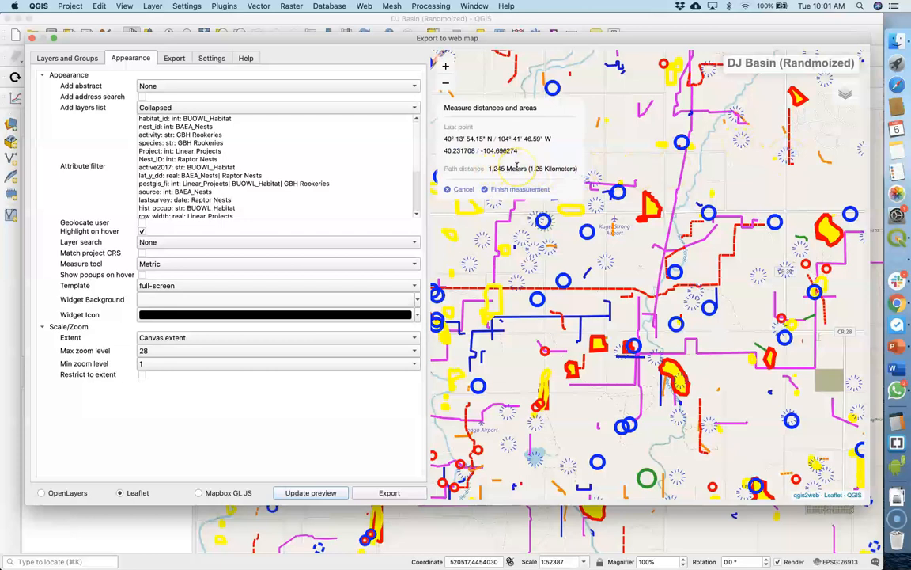
left_click(753, 182)
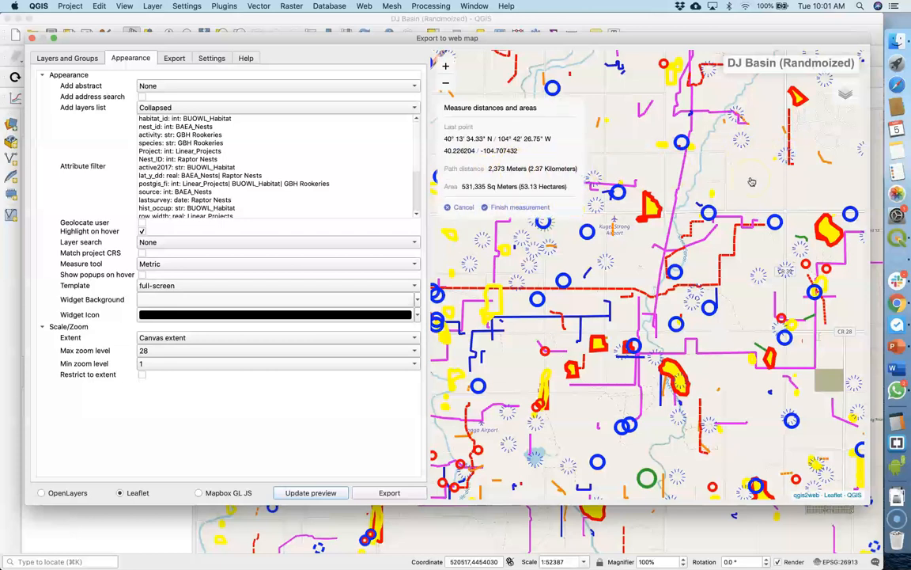
left_click(710, 167)
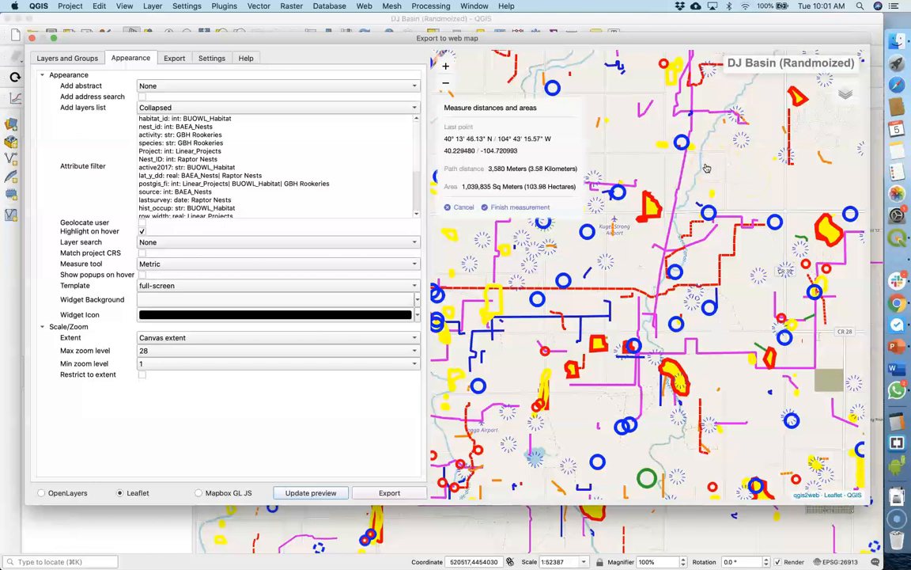
left_click(508, 209)
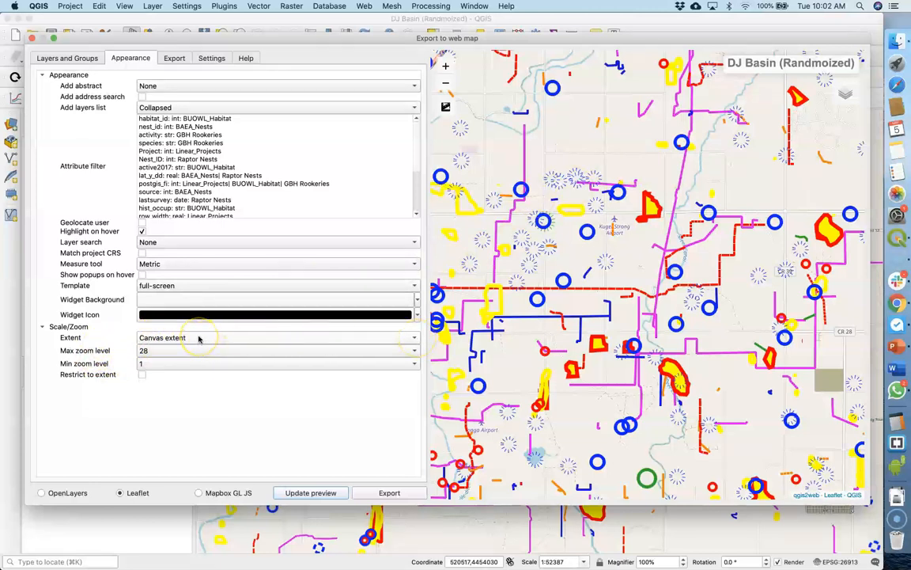
Show the project canvas at scale 1:500000, reopen the web map export and update the preview to that canvas extent
left_click(266, 515)
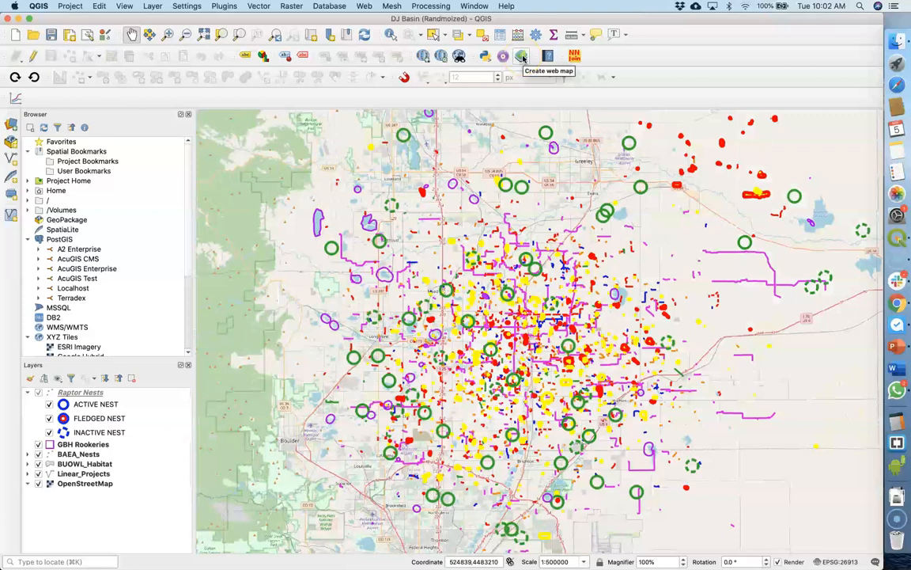
left_click(522, 58)
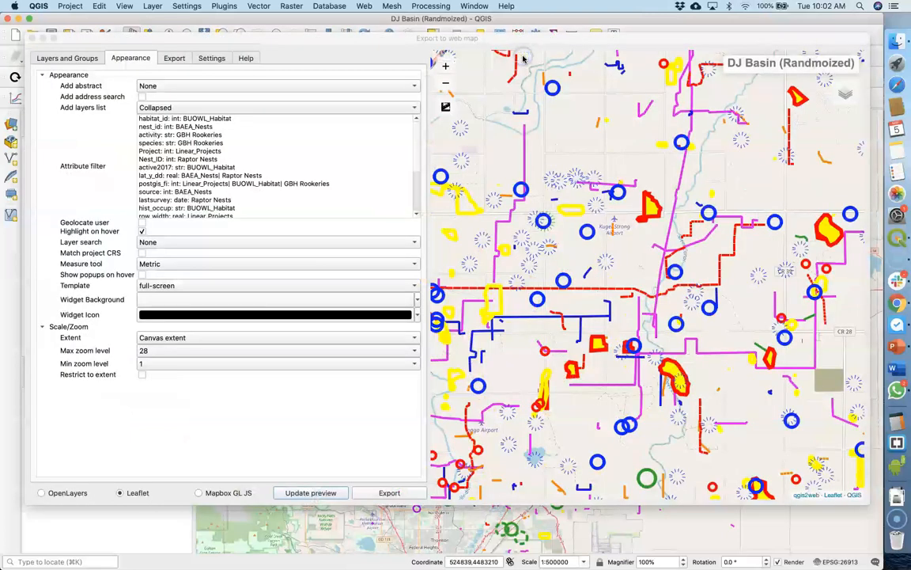
left_click(310, 492)
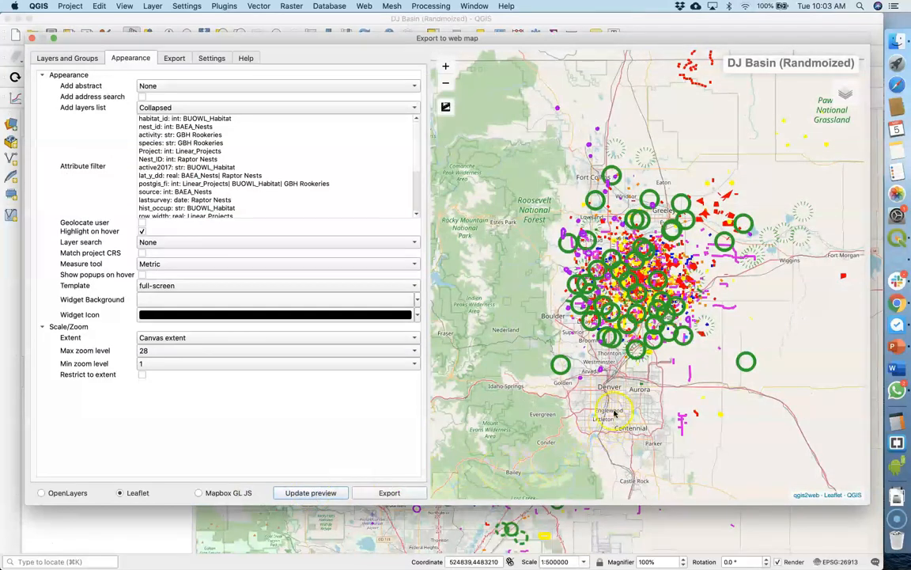
Review the exporter choices and browse the QGIS2WEB destination folder, leaving the exporter at Export to folder
left_click(174, 59)
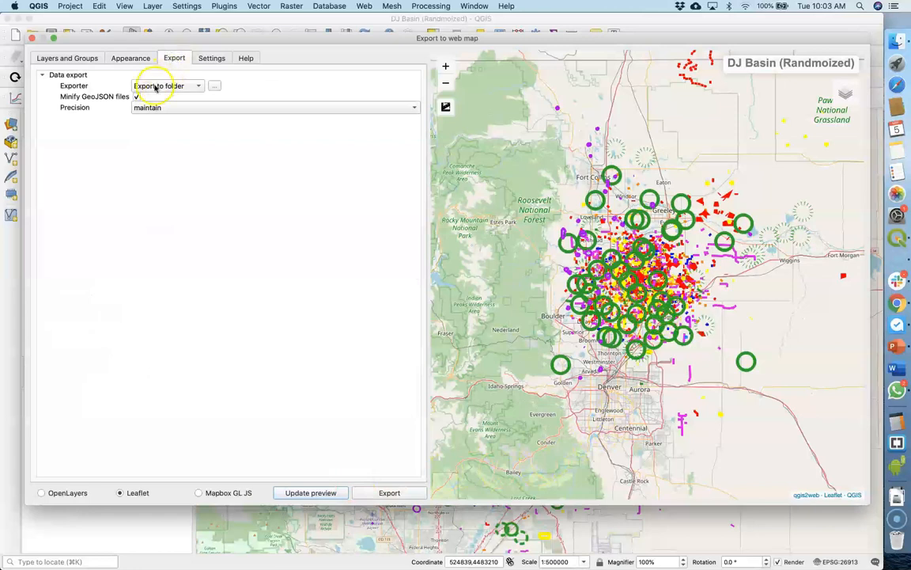
left_click(195, 89)
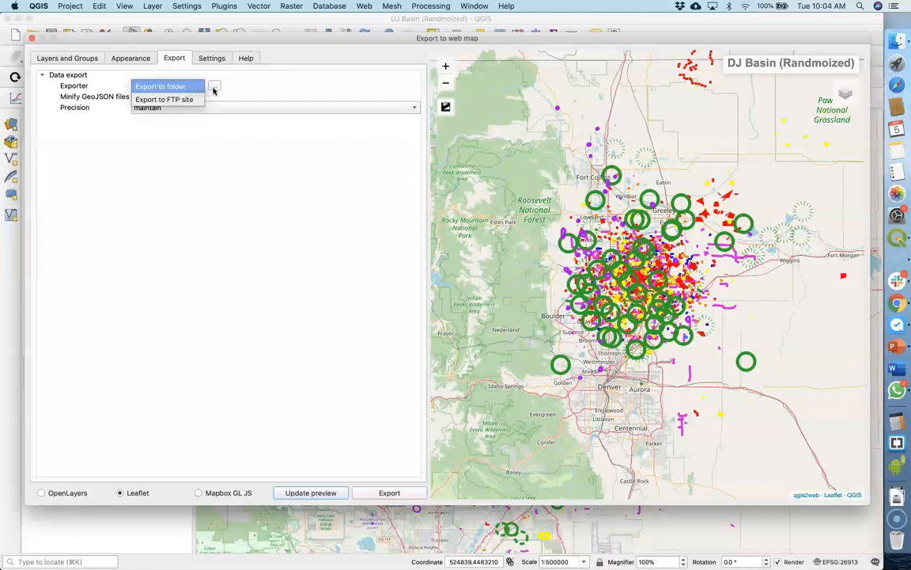
left_click(214, 90)
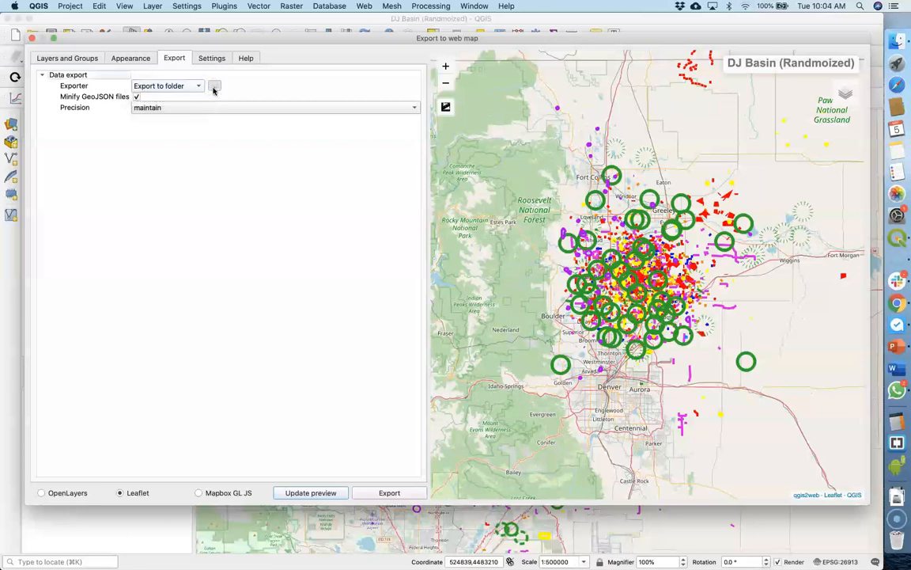
left_click(214, 90)
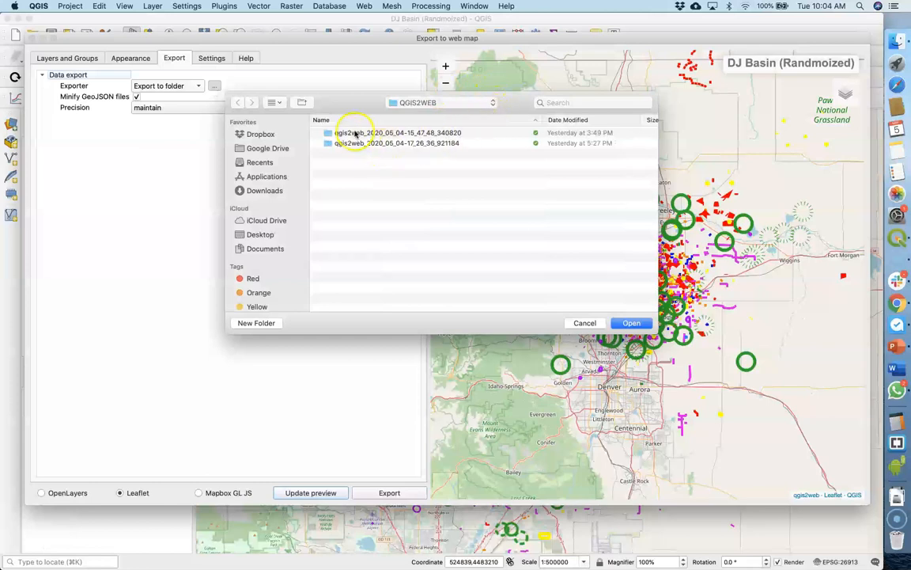
left_click(491, 103)
left_click(492, 103)
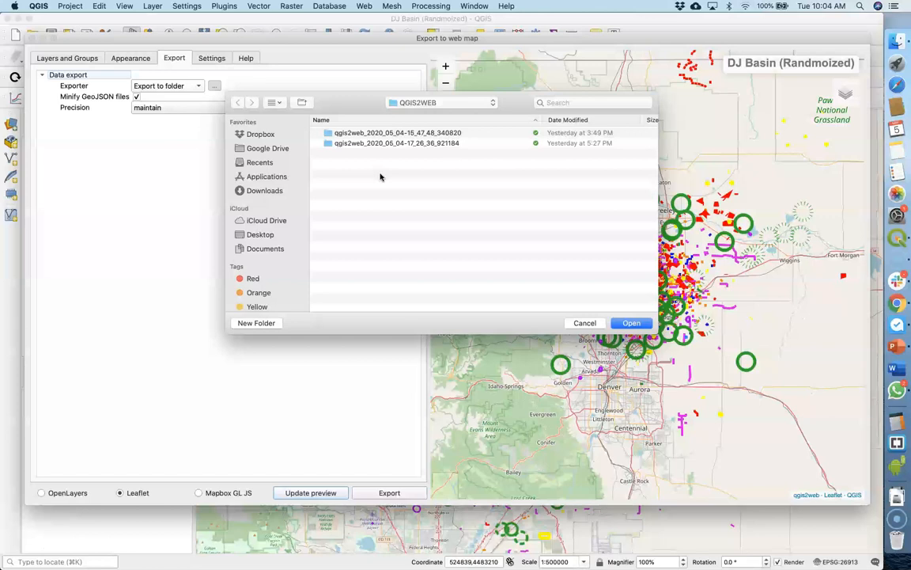
key("Escape")
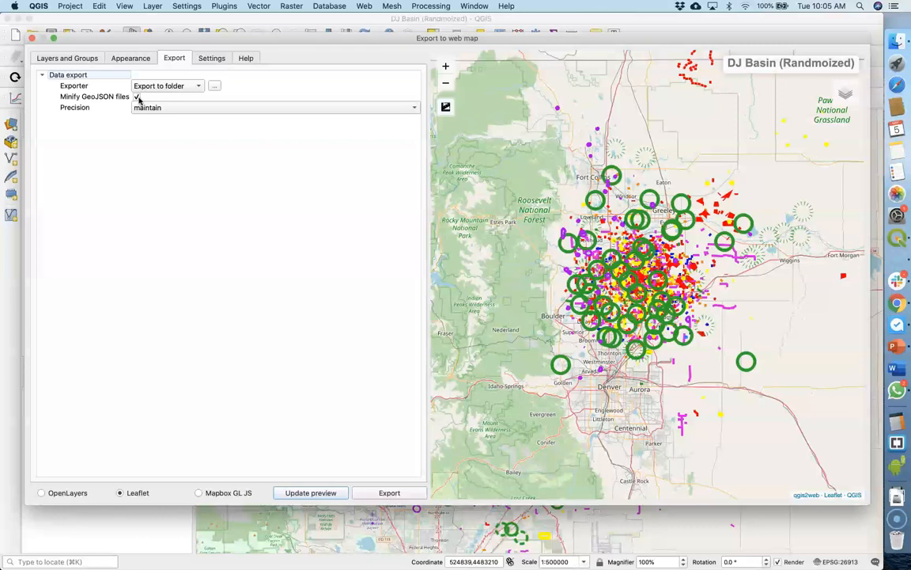
Check the precision choices, keep maintain, and export the Leaflet web map to the QGIS2WEB folder
left_click(414, 108)
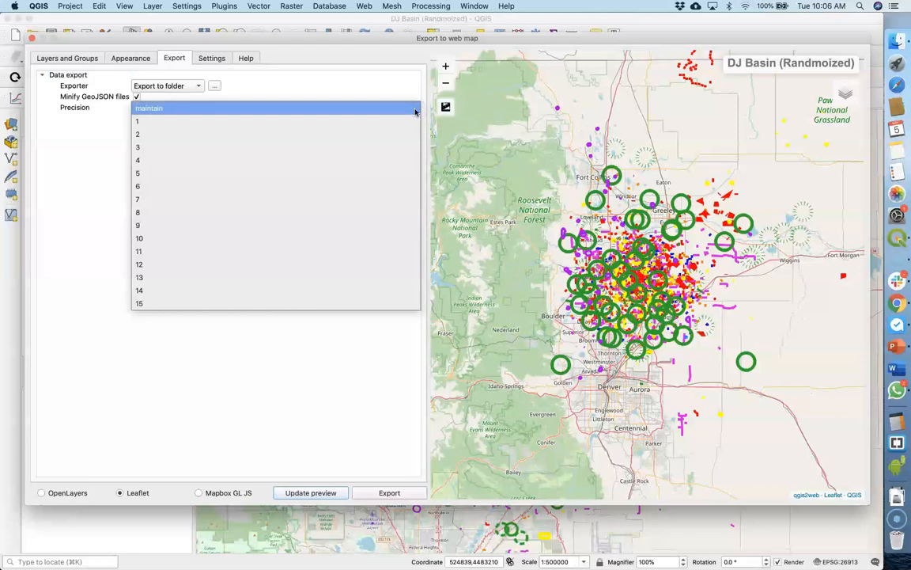
left_click(415, 109)
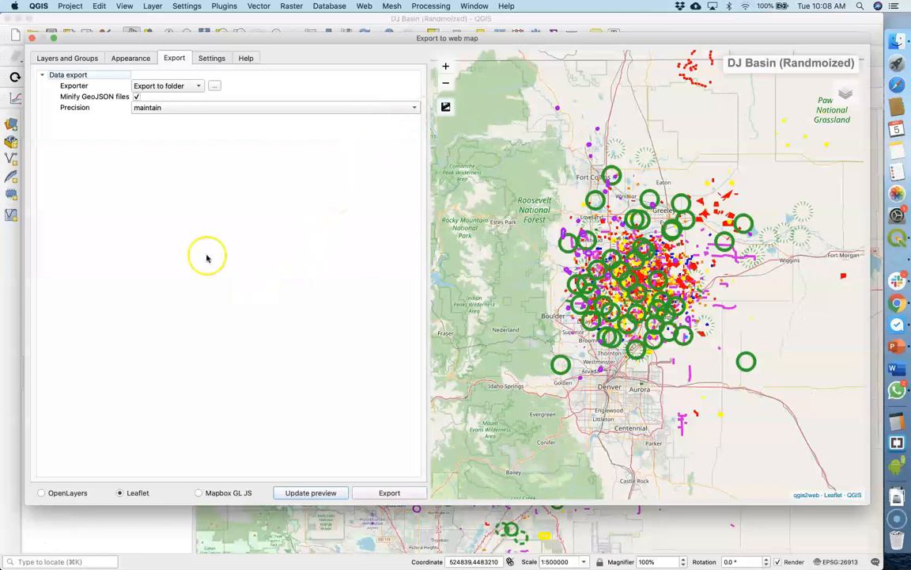
left_click(387, 494)
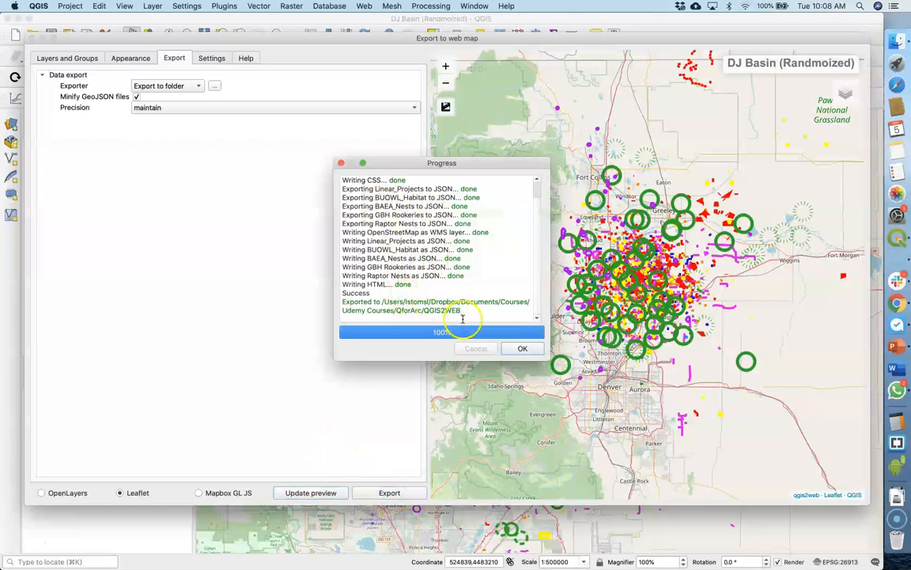
left_click(519, 349)
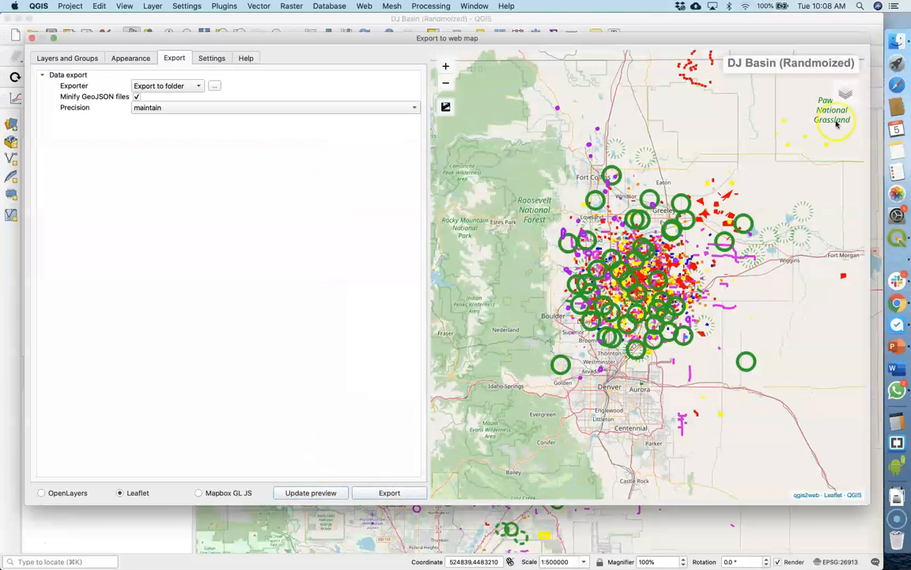
Switch to Finder, show the QGIS2WEB folder in QforArc as a list and expand the newest export folder
left_click(896, 41)
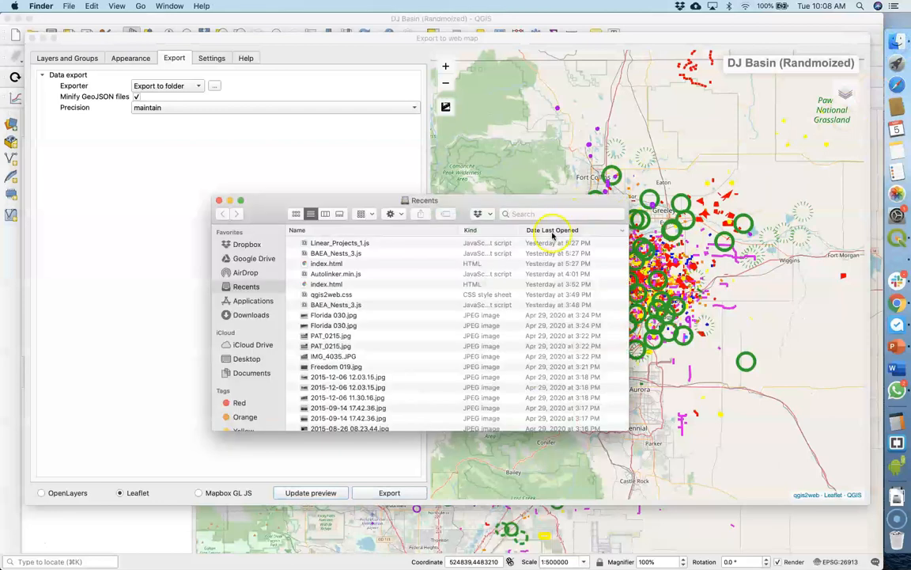
left_click(246, 243)
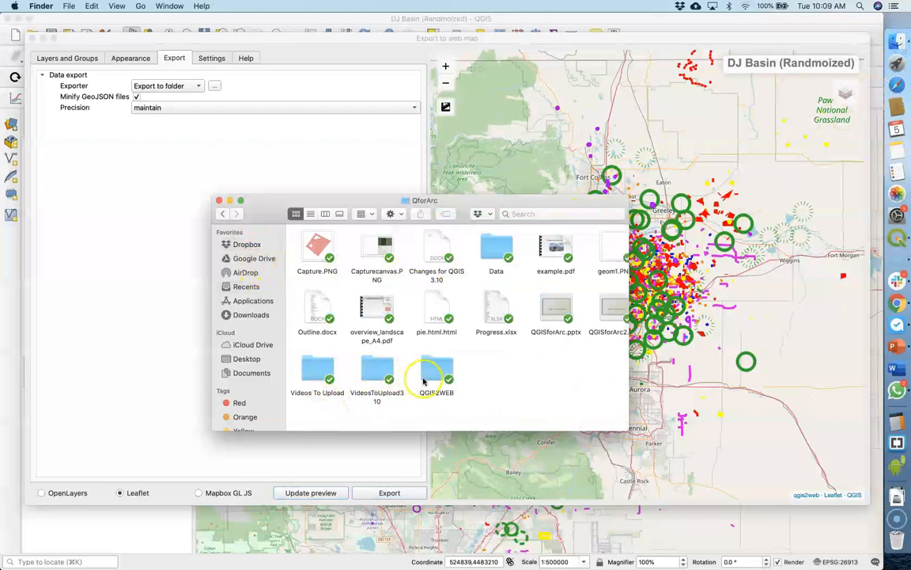
double_click(434, 380)
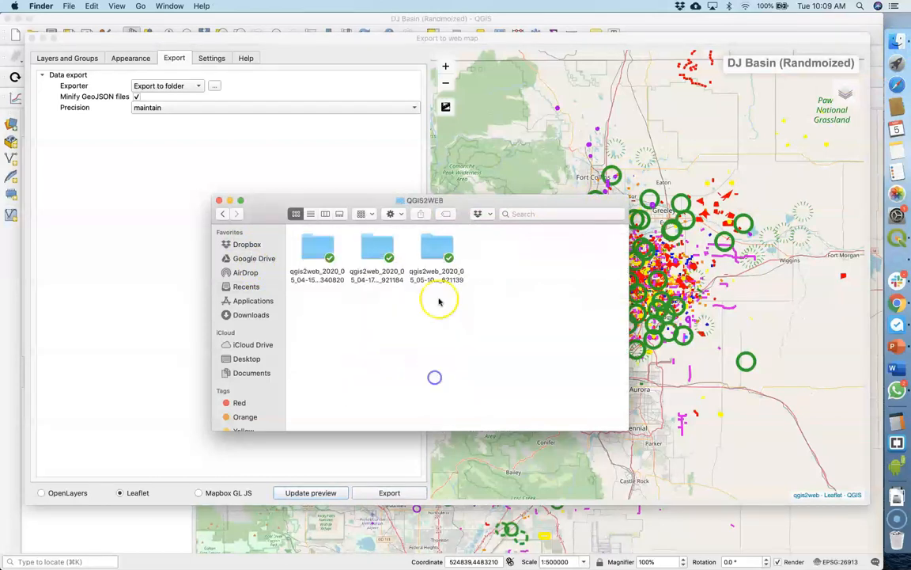
key("super+2")
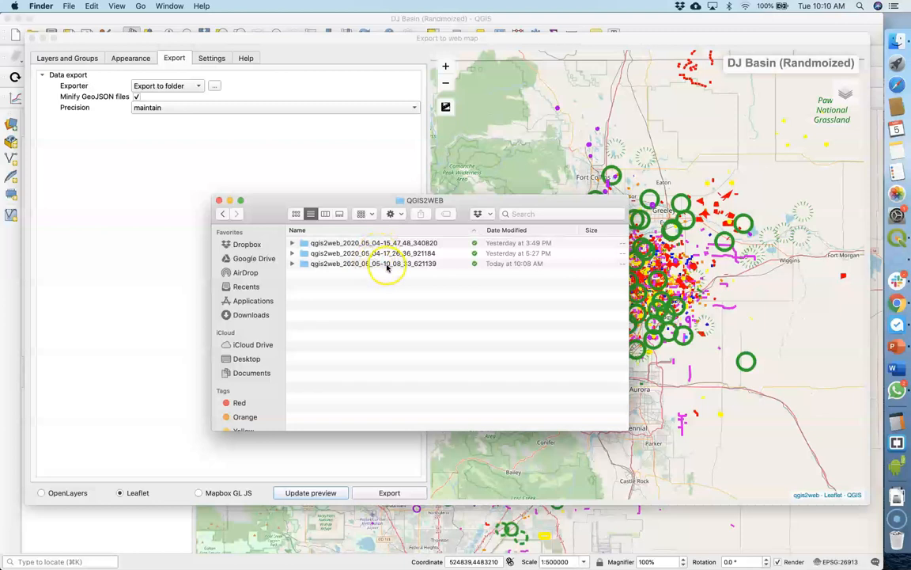
left_click(299, 266)
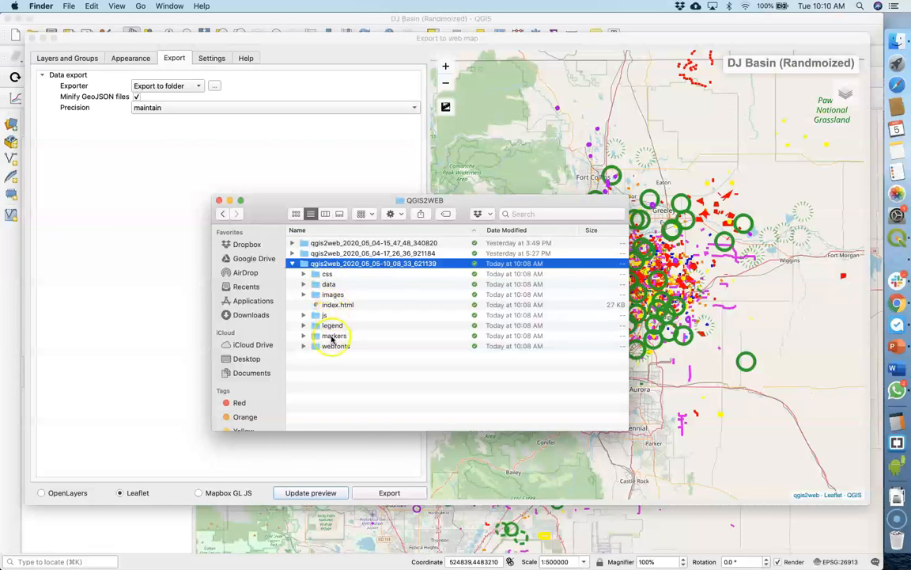
Look through the export's js subfolder and open the exported index.html in Chrome
left_click(303, 314)
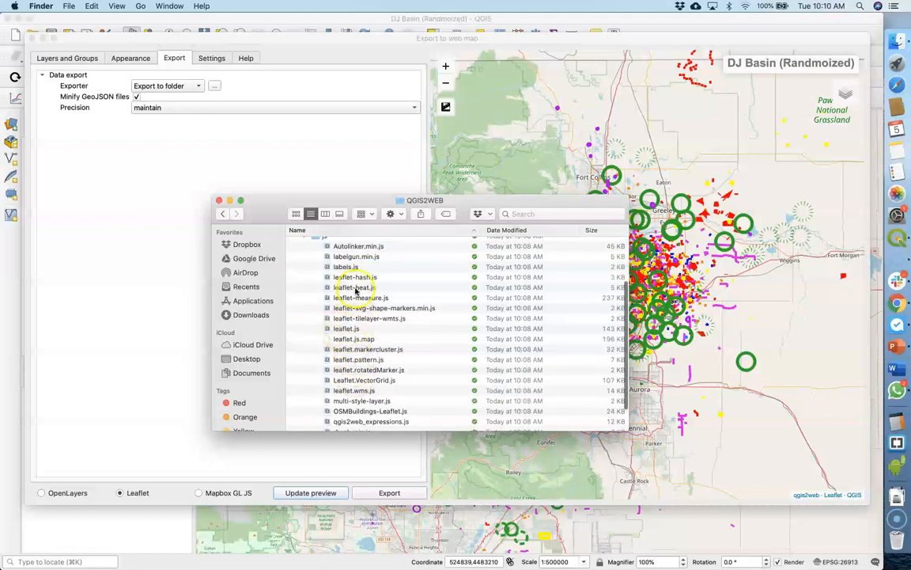
left_click(219, 214)
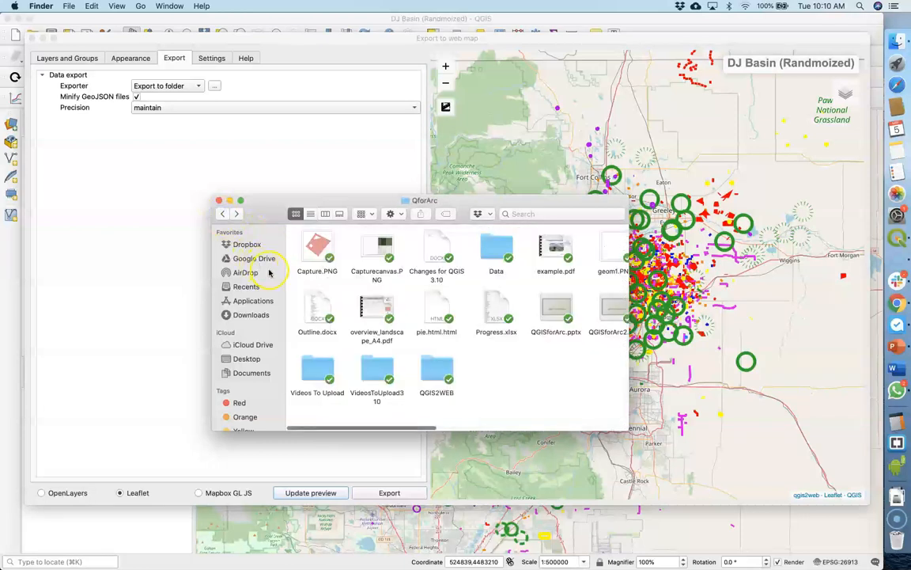
left_click(236, 213)
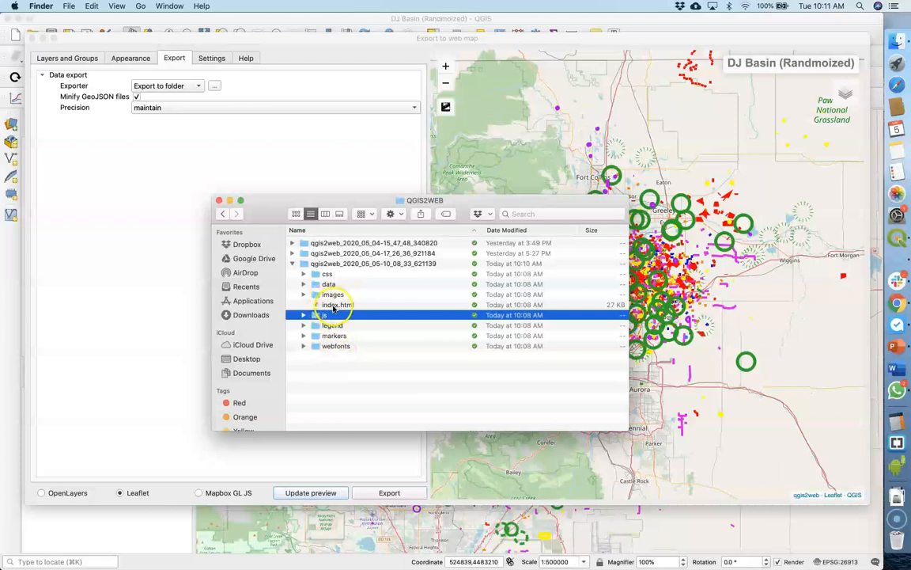
left_click(333, 307)
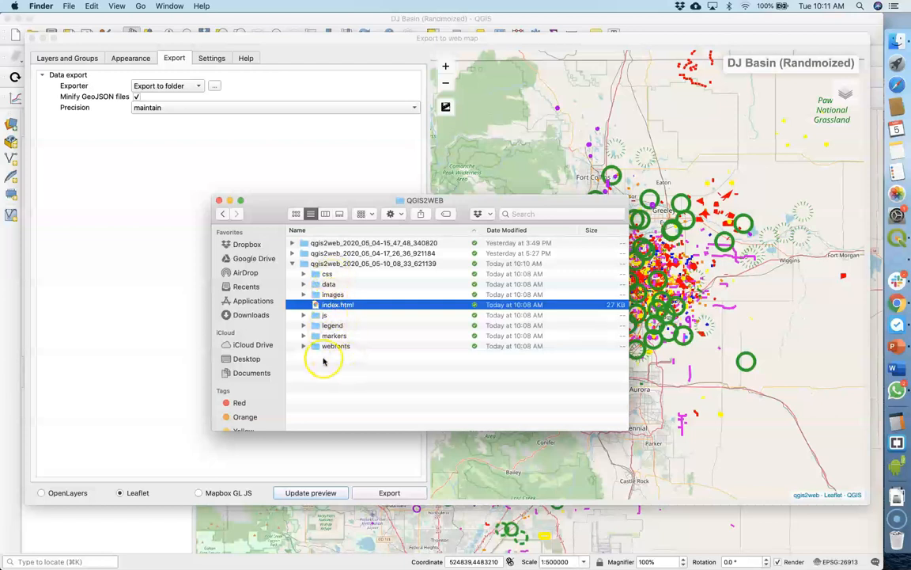
double_click(332, 307)
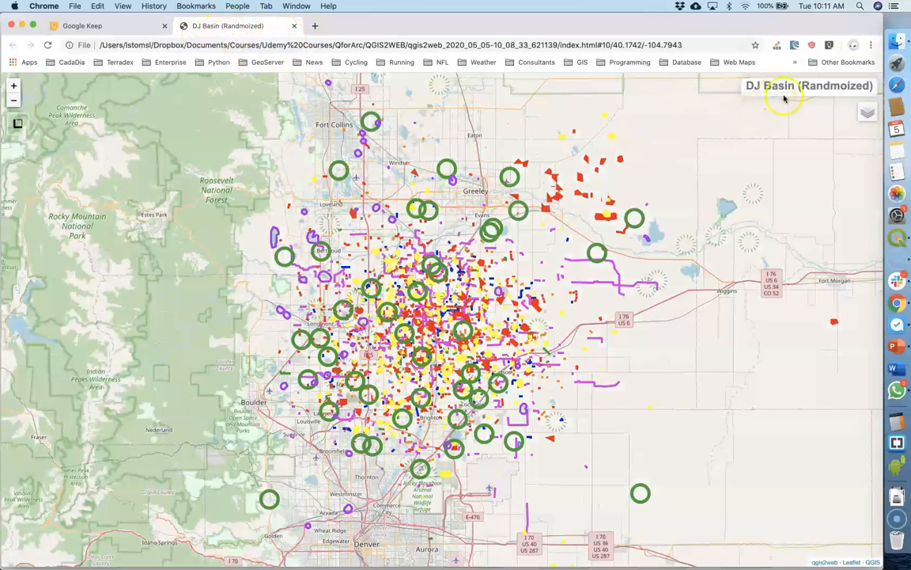
Toggle the BAEA_Nests layer off and back on, and view the popup of the active nest northwest of Greeley
mouse_move(867, 113)
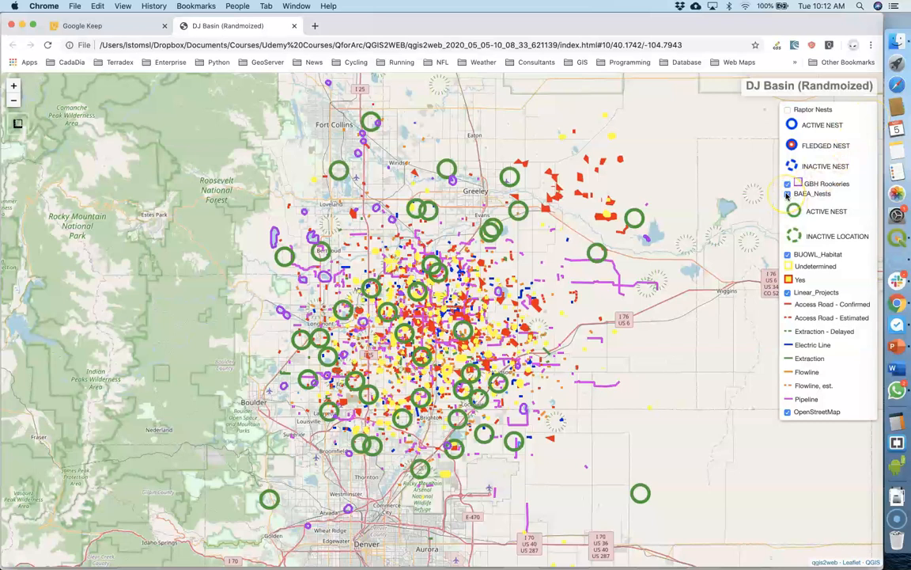
left_click(787, 194)
left_click(787, 194)
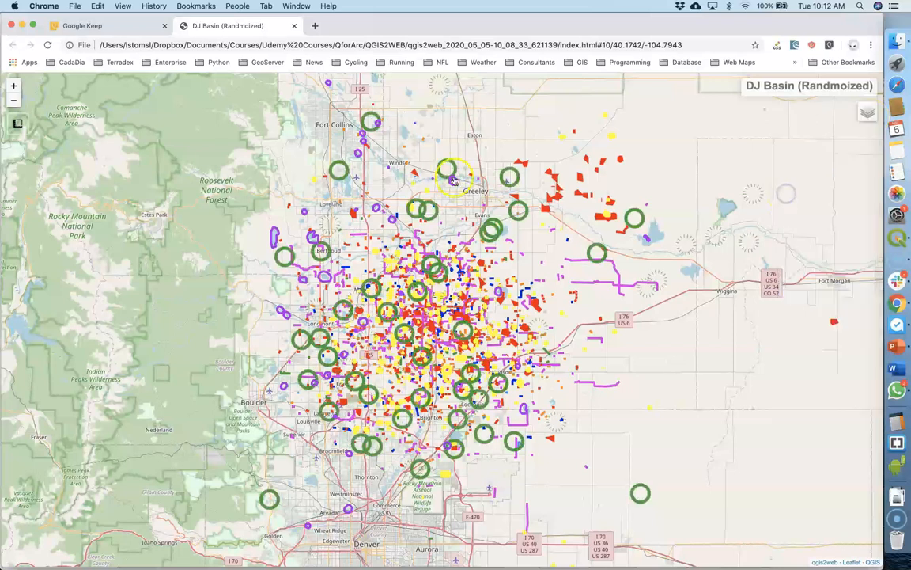
left_click(447, 170)
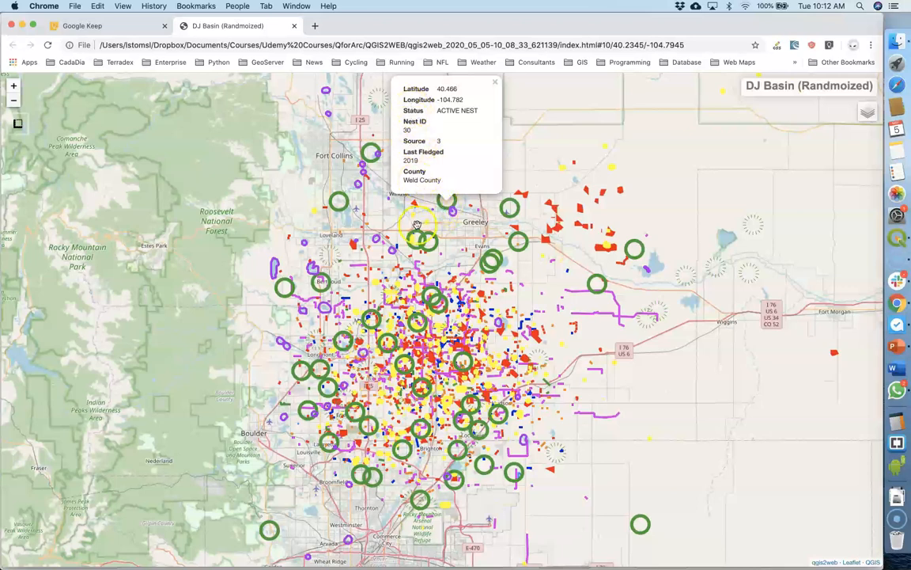
Zoom the web map in two levels and view the popup of a blue active raptor nest northeast of Mead
mouse_move(16, 136)
left_click(14, 85)
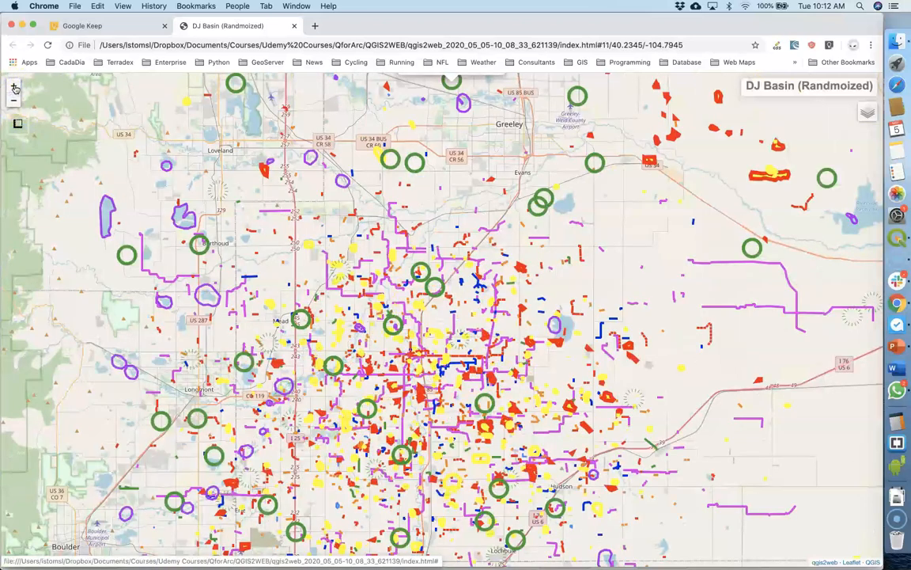
left_click(13, 86)
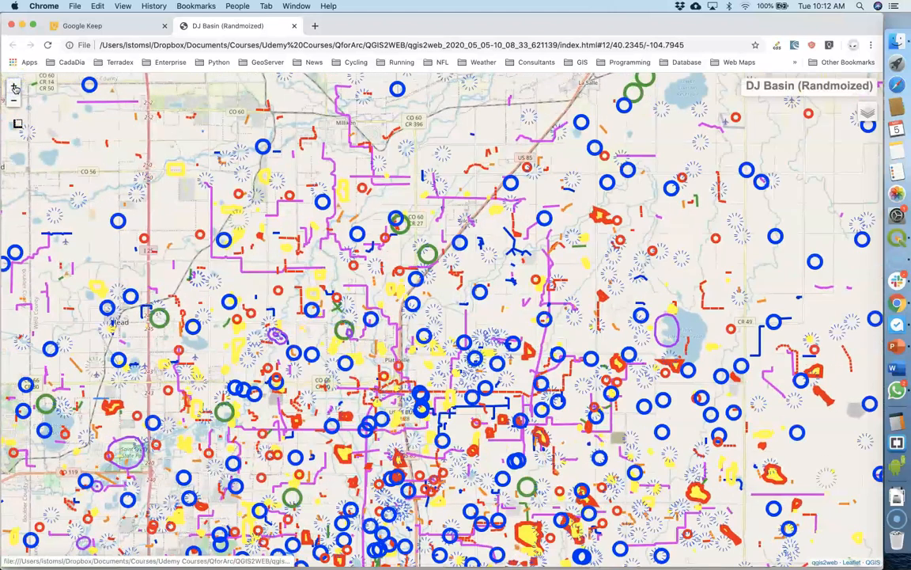
left_click(323, 203)
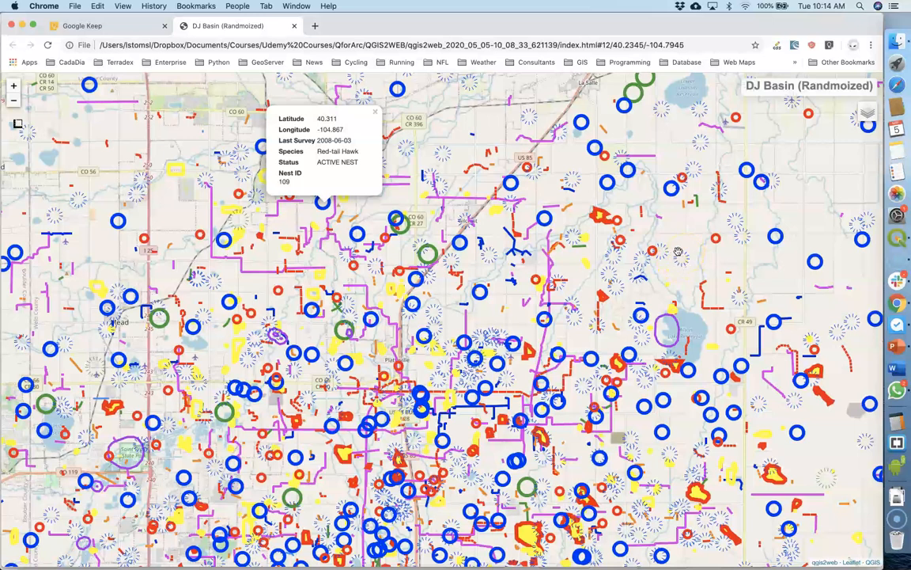
Open the newest export's index.html from Finder in Brackets and locate the RaptorNests style code for INACTIVE NEST
key("super+Tab")
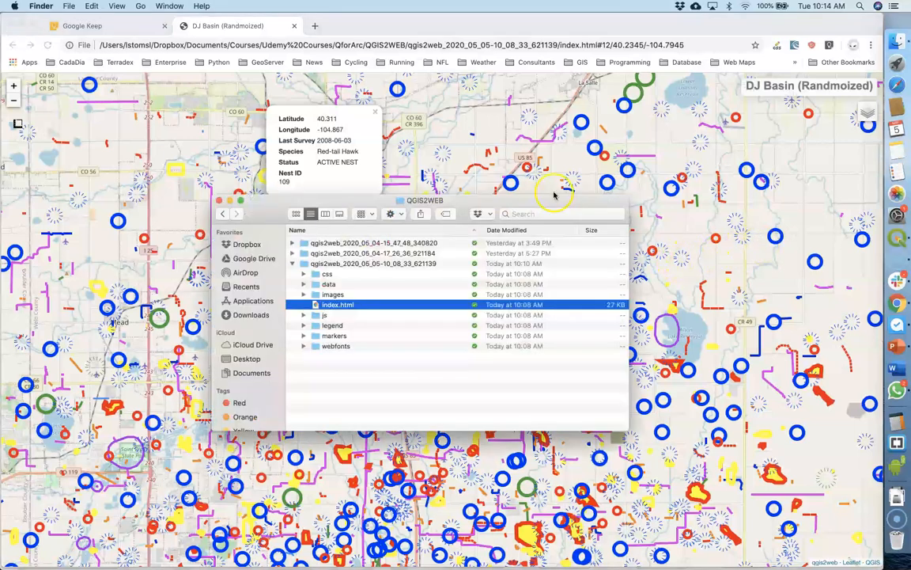
right_click(334, 306)
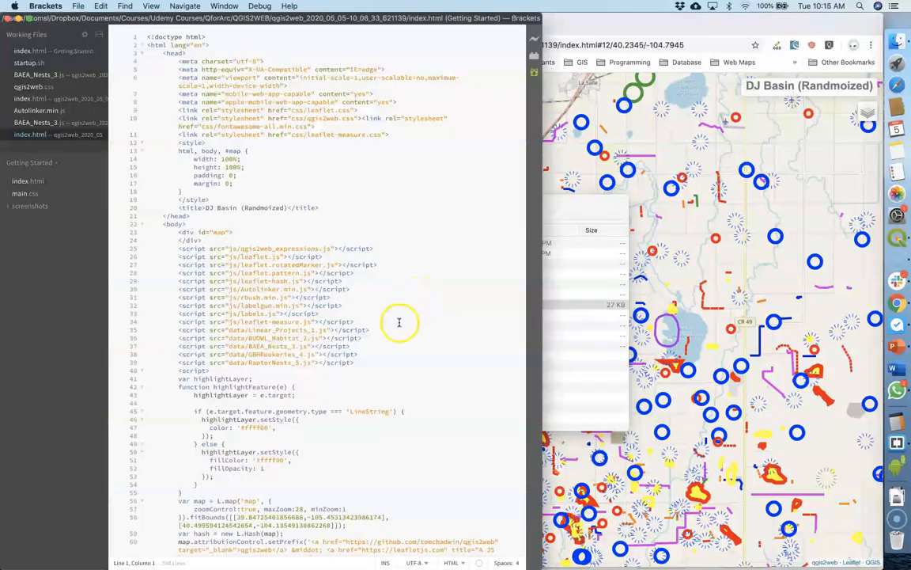
scroll(389, 338, "down", 10)
scroll(390, 337, "down", 2)
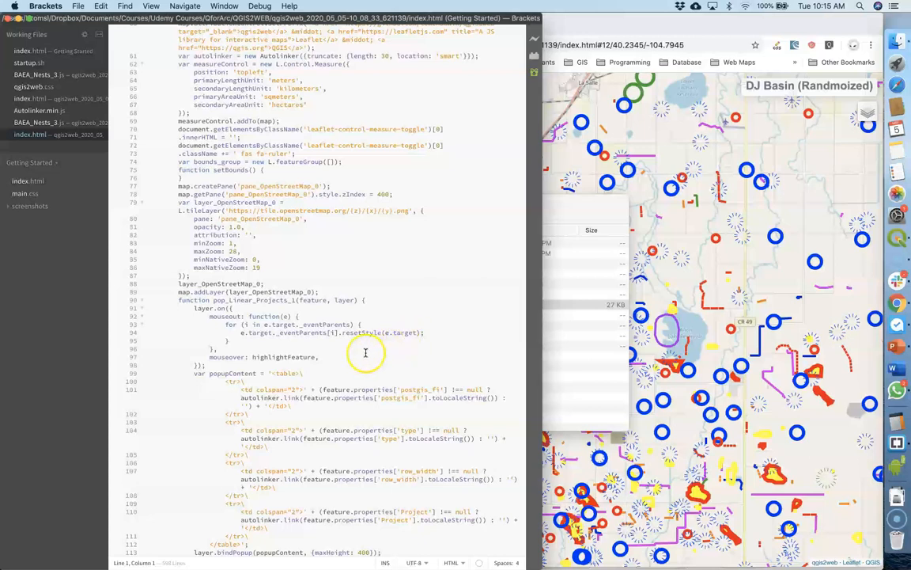
scroll(366, 350, "down", 3)
scroll(365, 352, "down", 20)
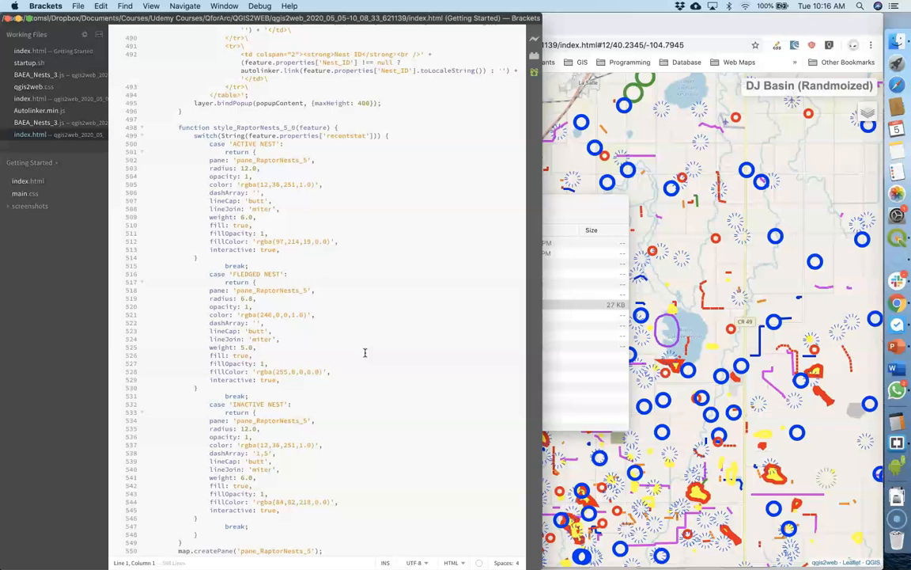
scroll(365, 352, "down", 5)
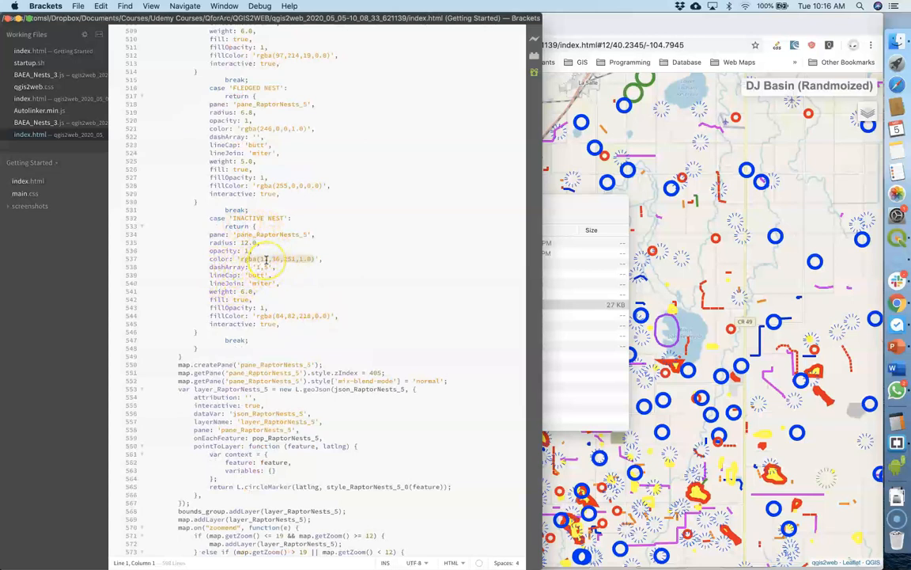
Set the INACTIVE NEST dashArray to '5,5', save index.html, and reload the exported map in Chrome
left_click(260, 268)
key("BackSpace")
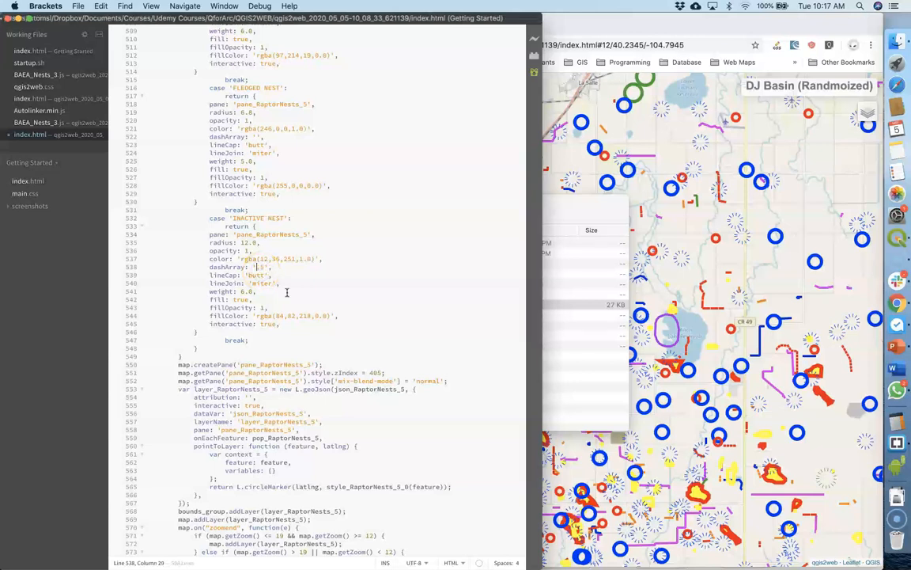
type("5")
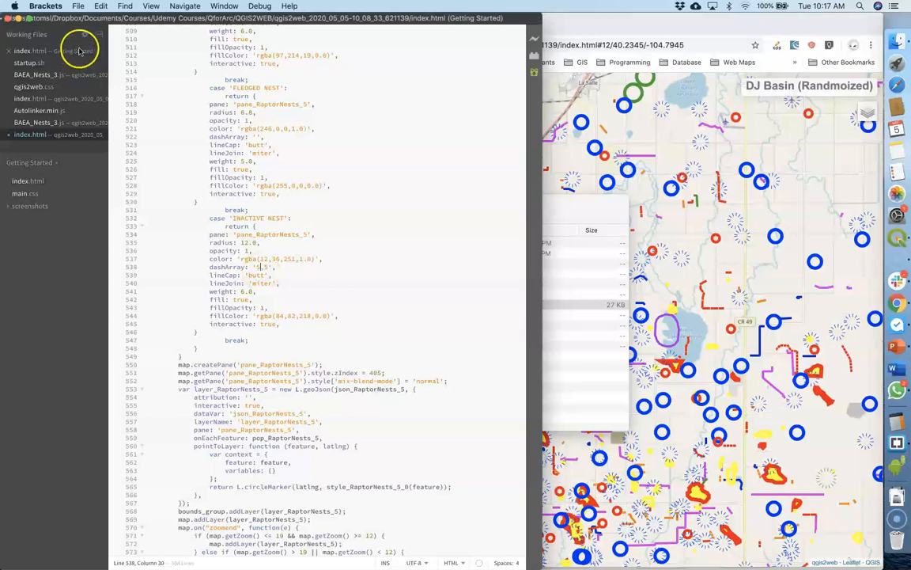
key("super+s")
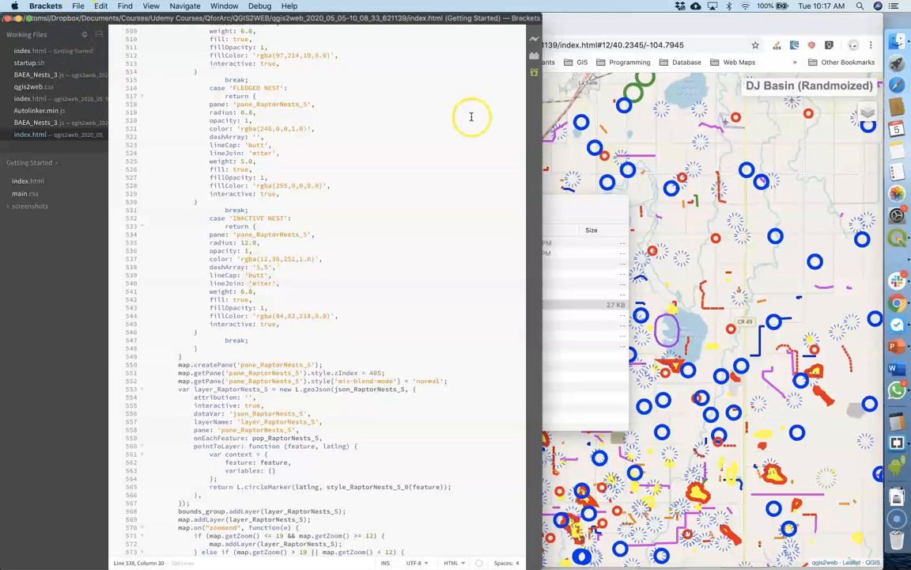
left_click(594, 103)
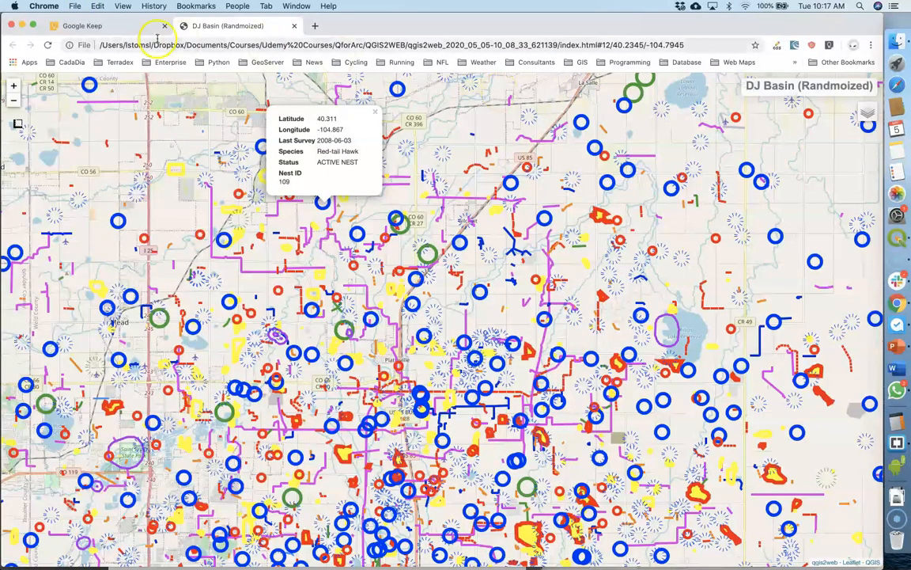
left_click(48, 45)
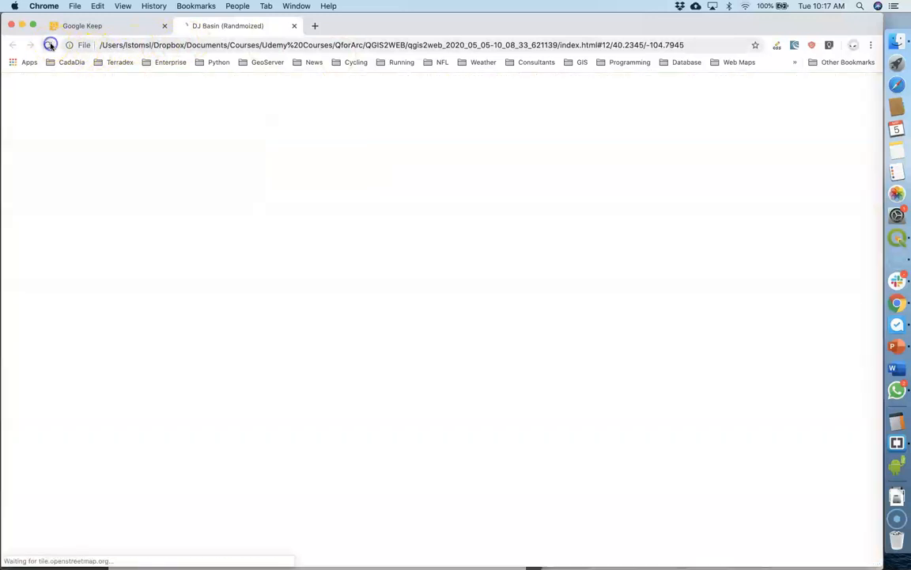